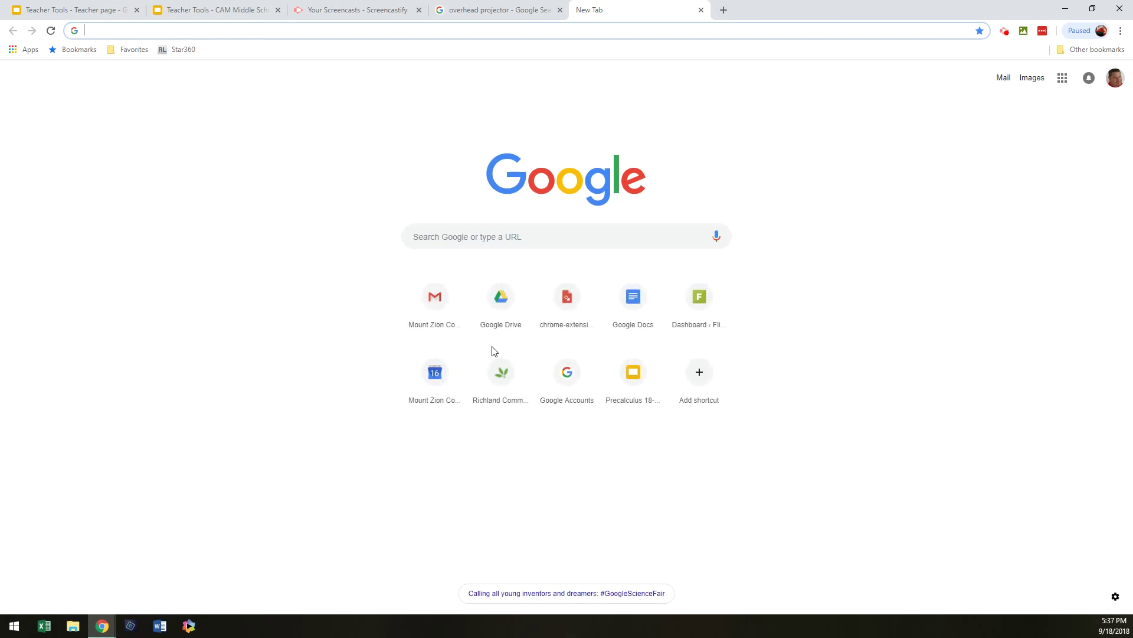
Type 'bit.ly/' into the new tab's address bar
type("bit.l")
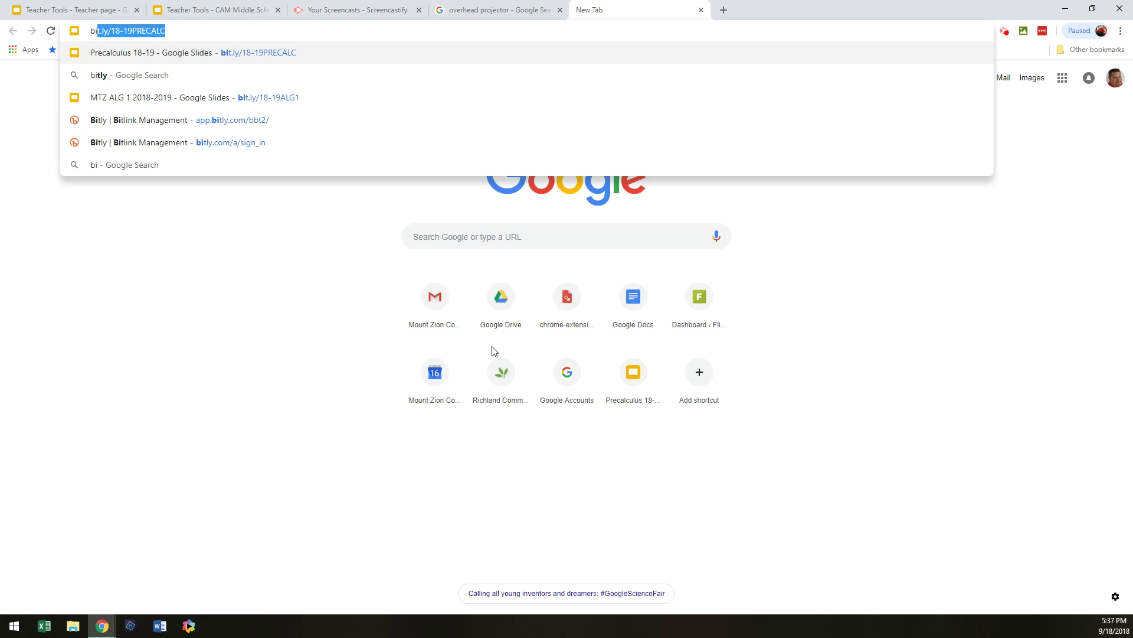
type("y")
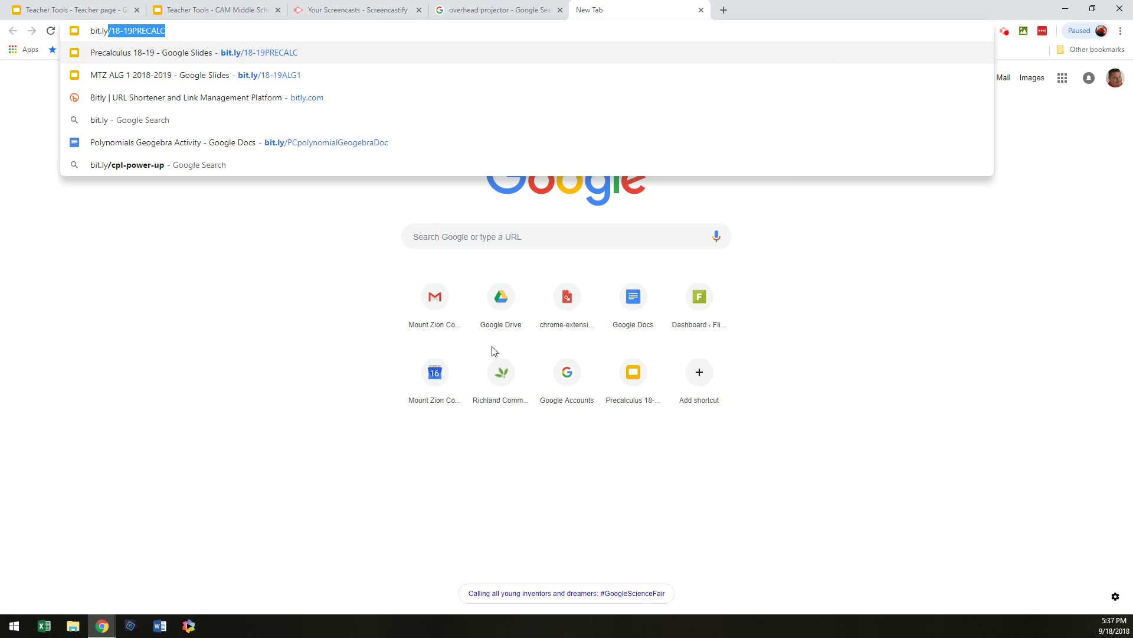
type("/")
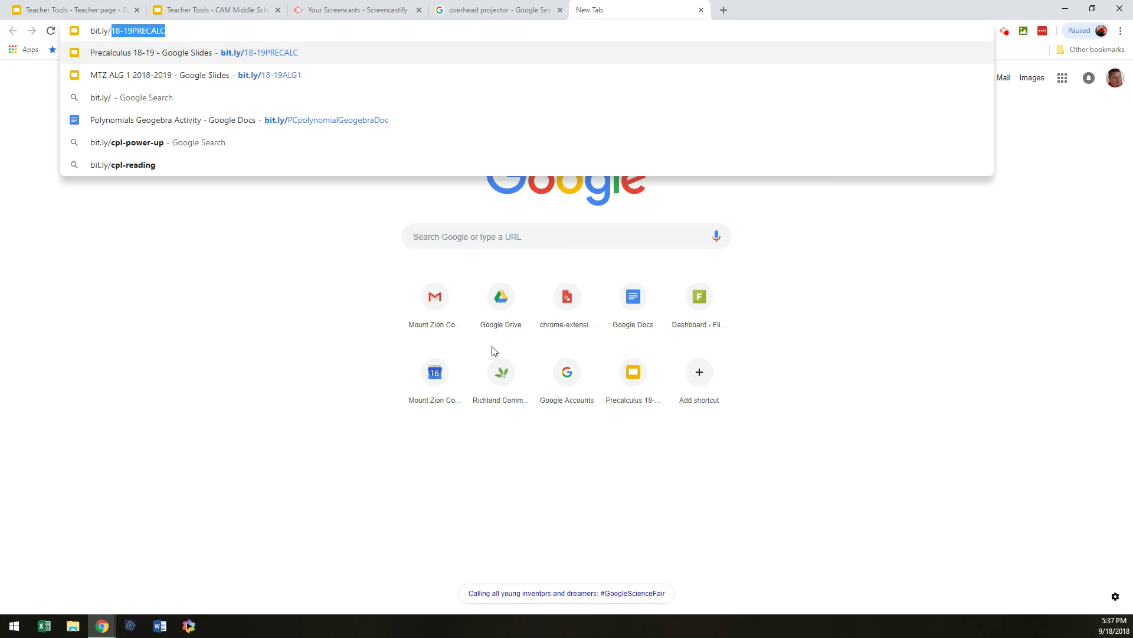
Back in the Teacher Tools deck, delete the book and overhead projector images
left_click(52, 13)
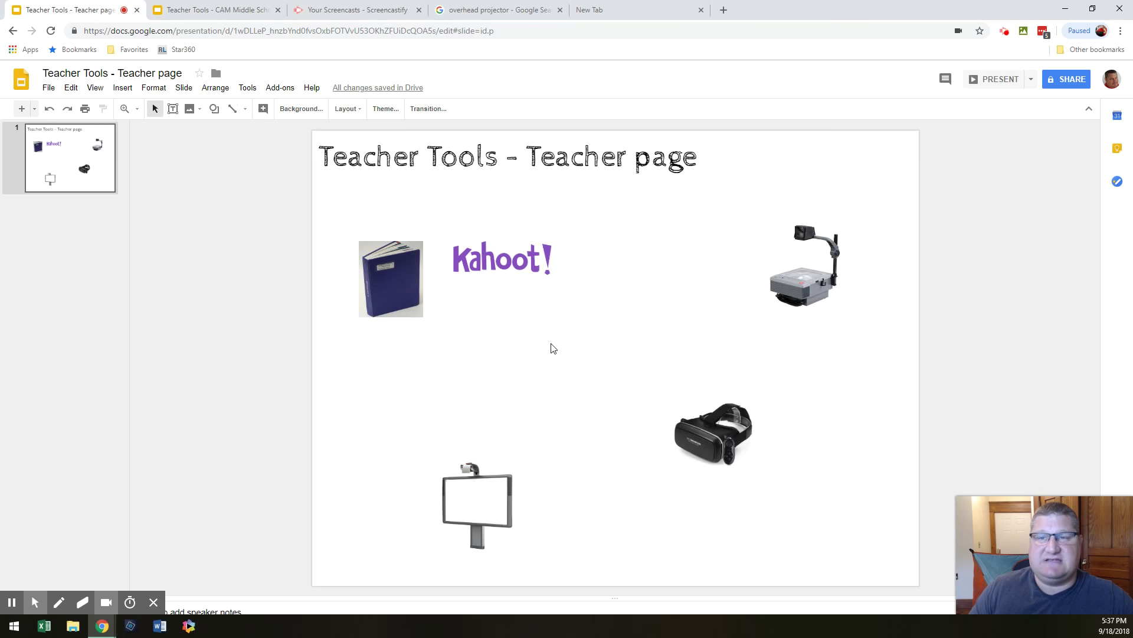
left_click(405, 295)
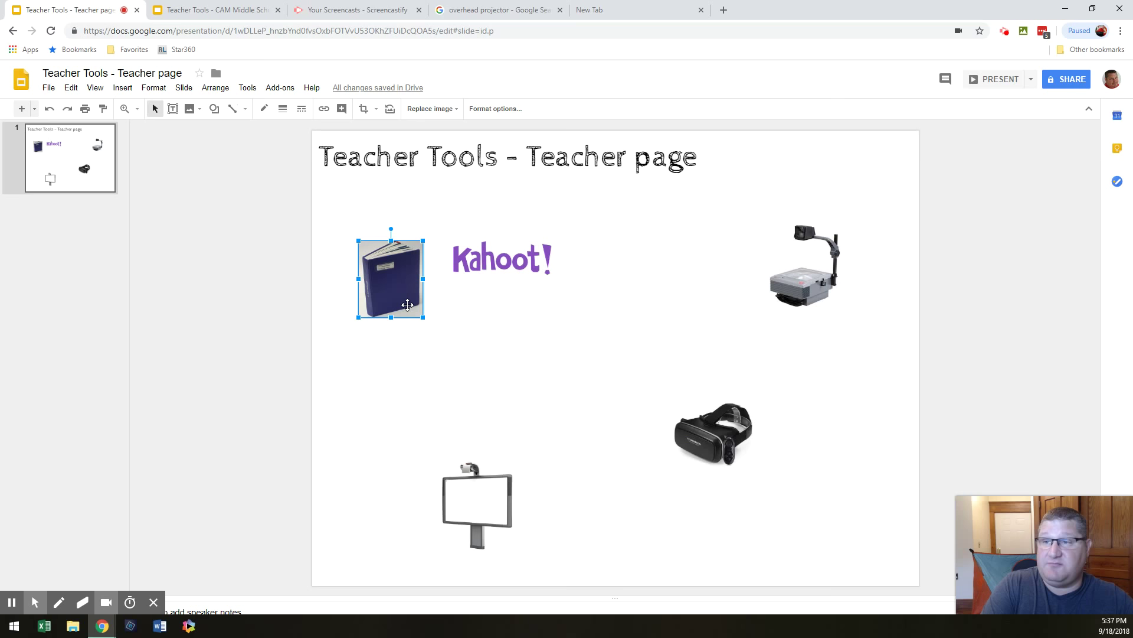
key("Delete")
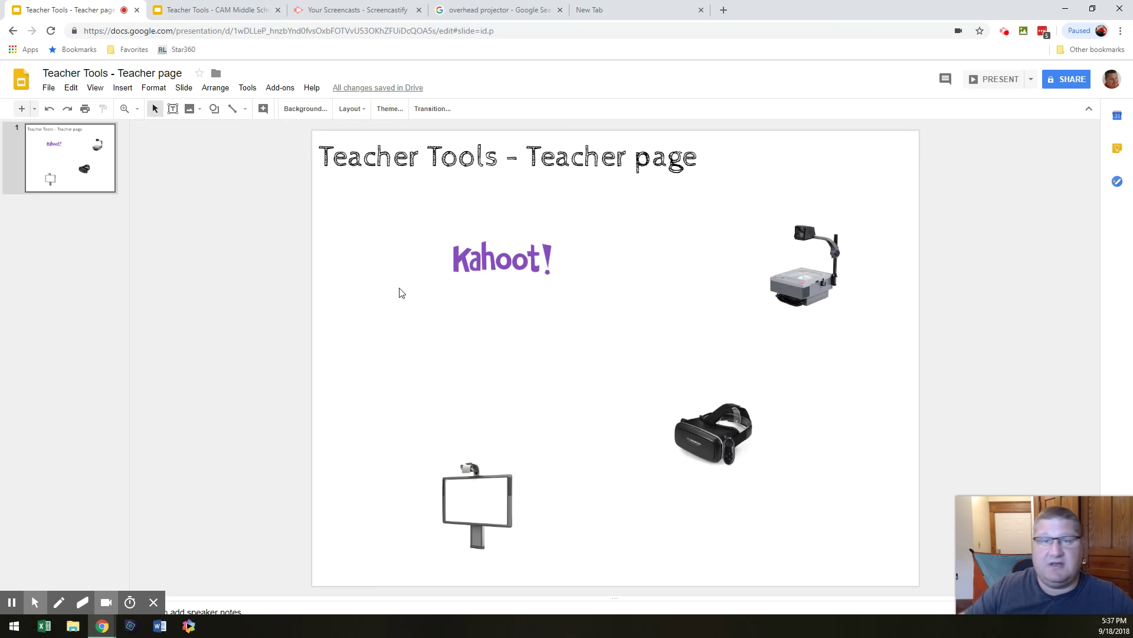
left_click(792, 296)
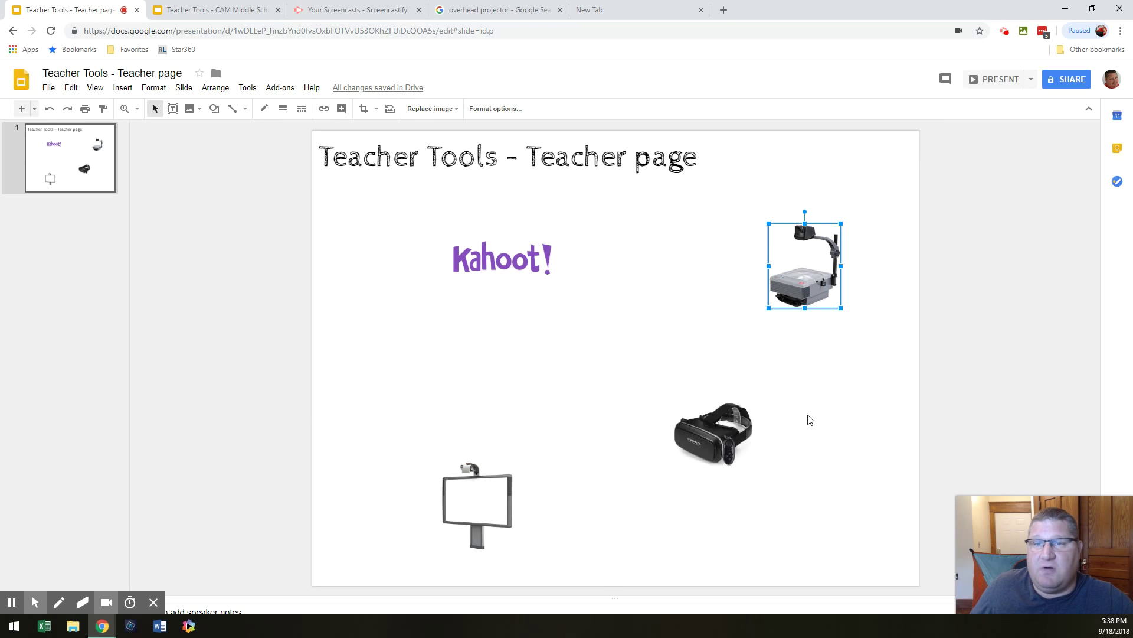
key("Delete")
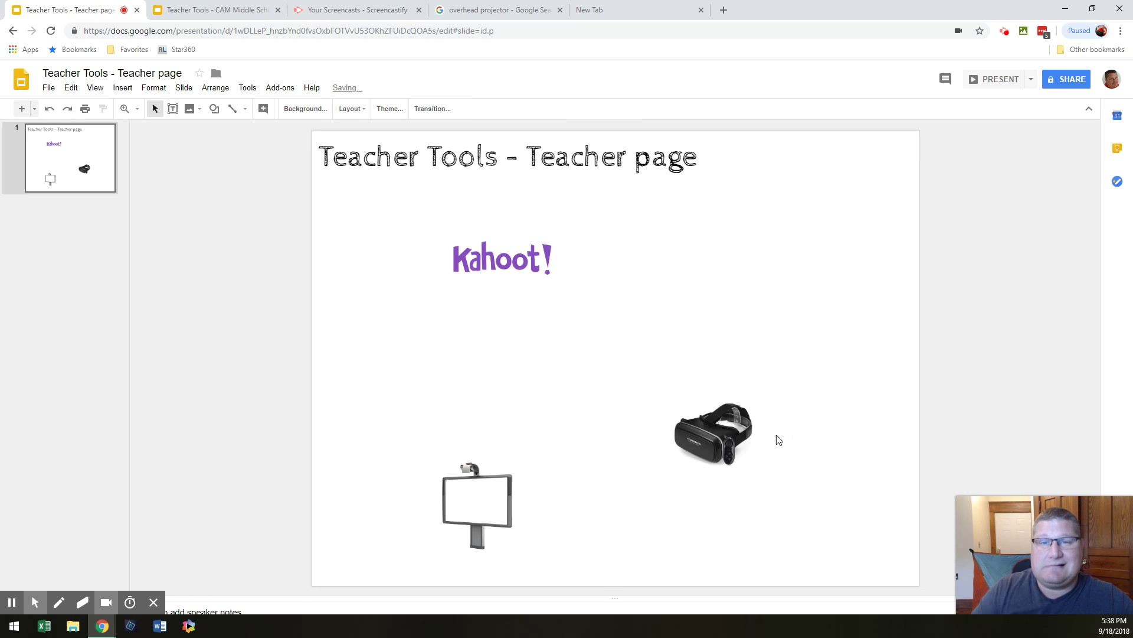
Move the whiteboard to the top left, Kahoot lower in the middle, and the VR goggles up
left_click(630, 507)
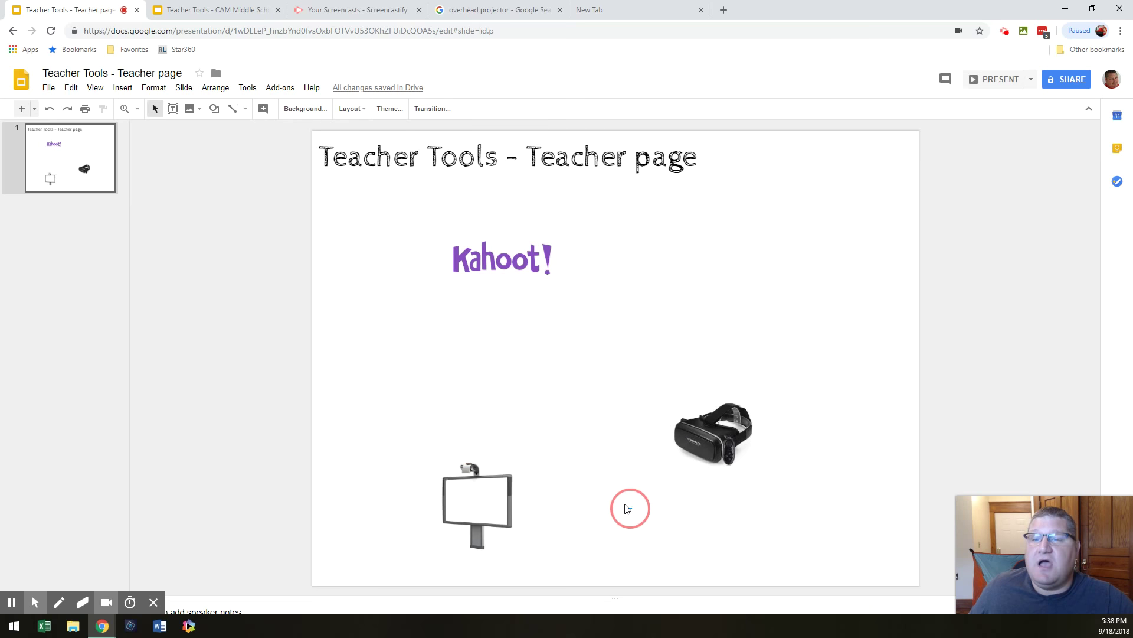
left_click_drag(563, 446, 428, 575)
left_click_drag(464, 484, 363, 216)
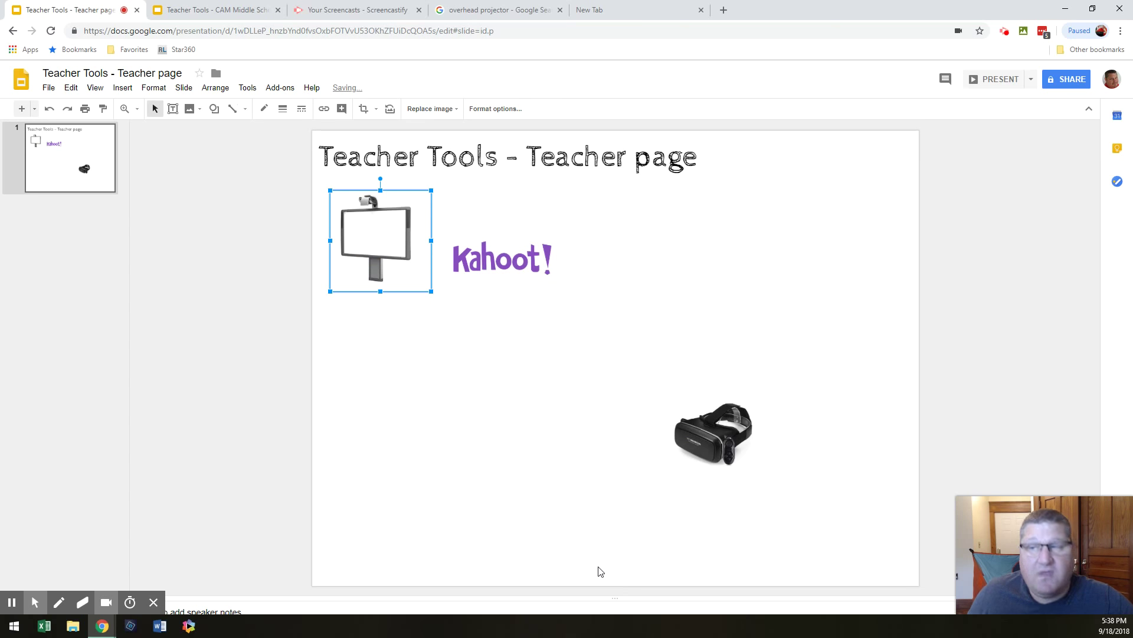
left_click_drag(492, 267, 511, 389)
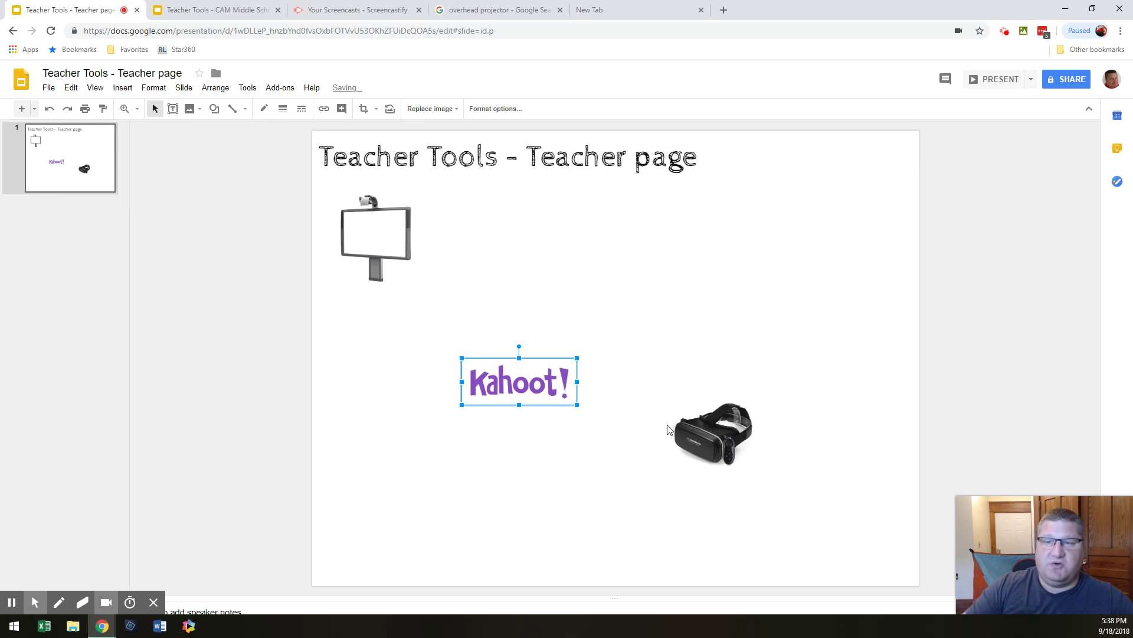
left_click_drag(707, 439, 674, 301)
left_click(648, 453)
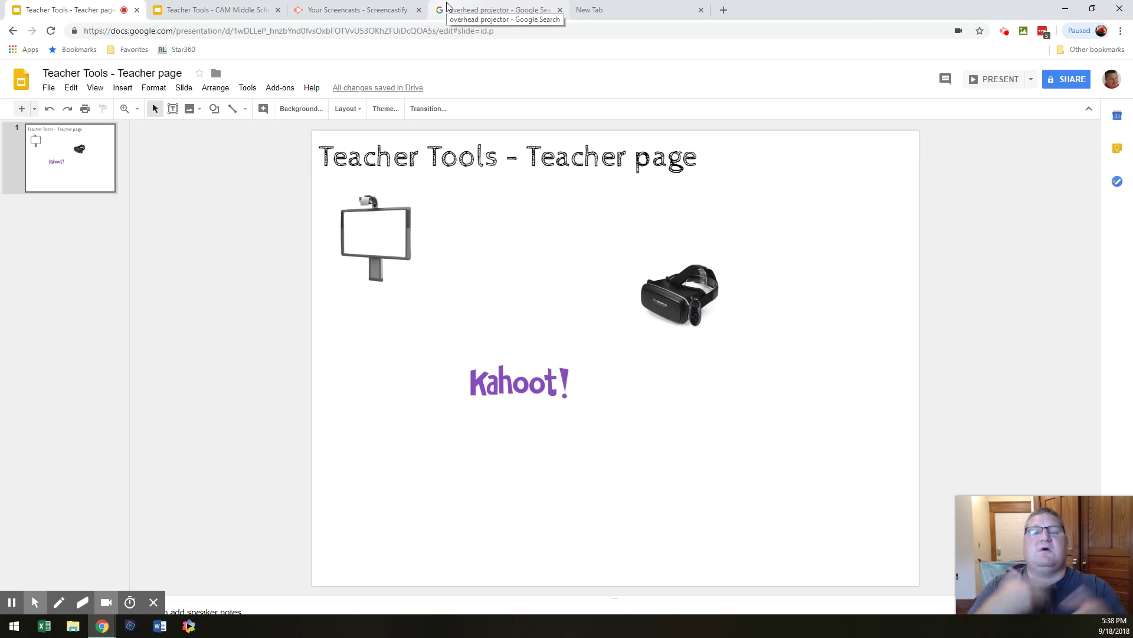
Replace the bit.ly text in the new tab with a Google search for 'edpuzzle'
left_click(629, 10)
key("BackSpace")
key("BackSpace")
key("BackSpace")
key("BackSpace")
key("BackSpace")
key("BackSpace")
key("BackSpace")
key("BackSpace")
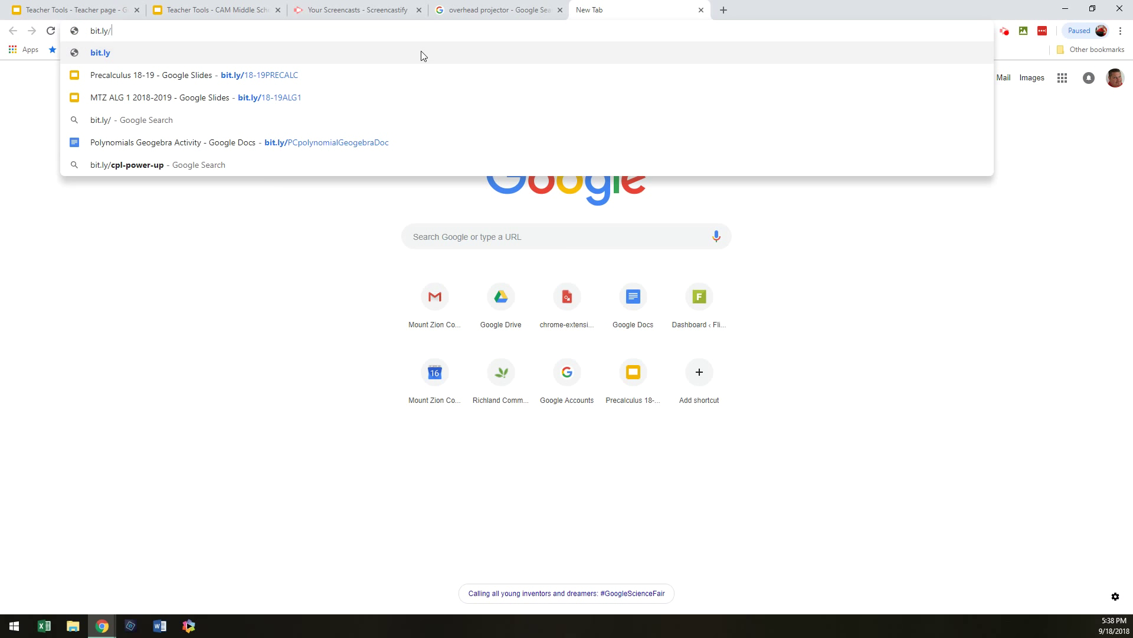
type("edpuzzle")
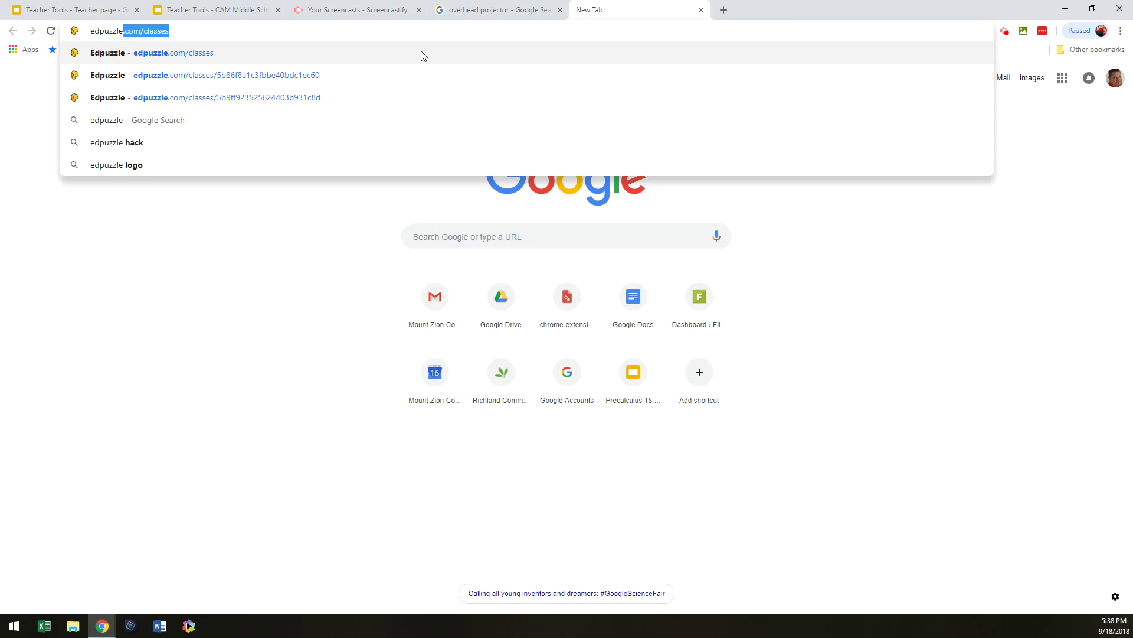
key("BackSpace")
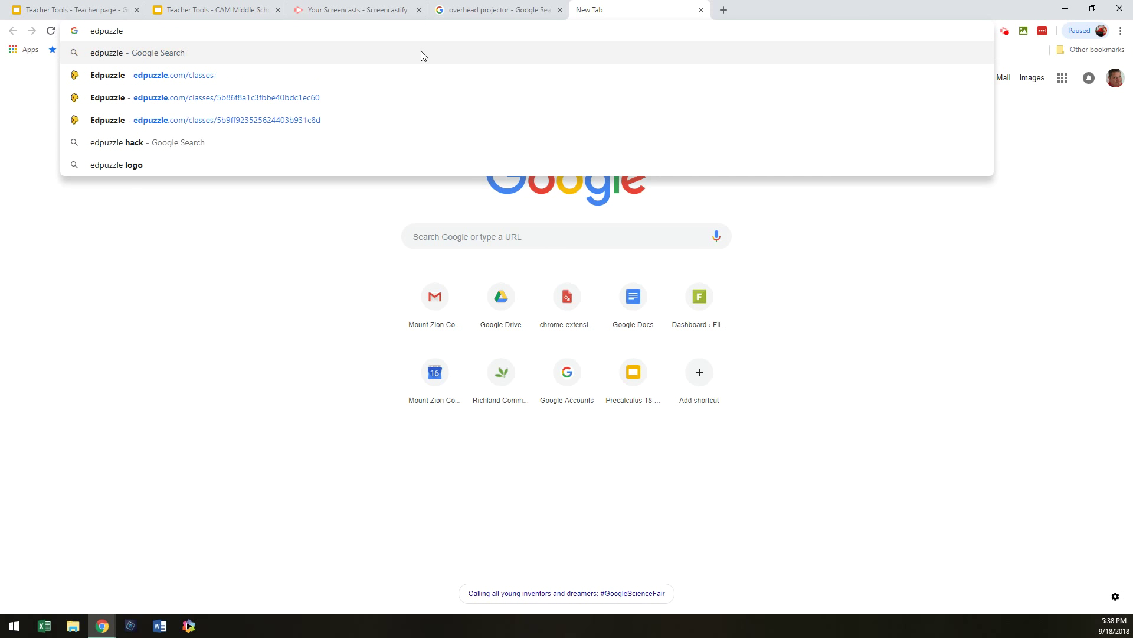
key("Return")
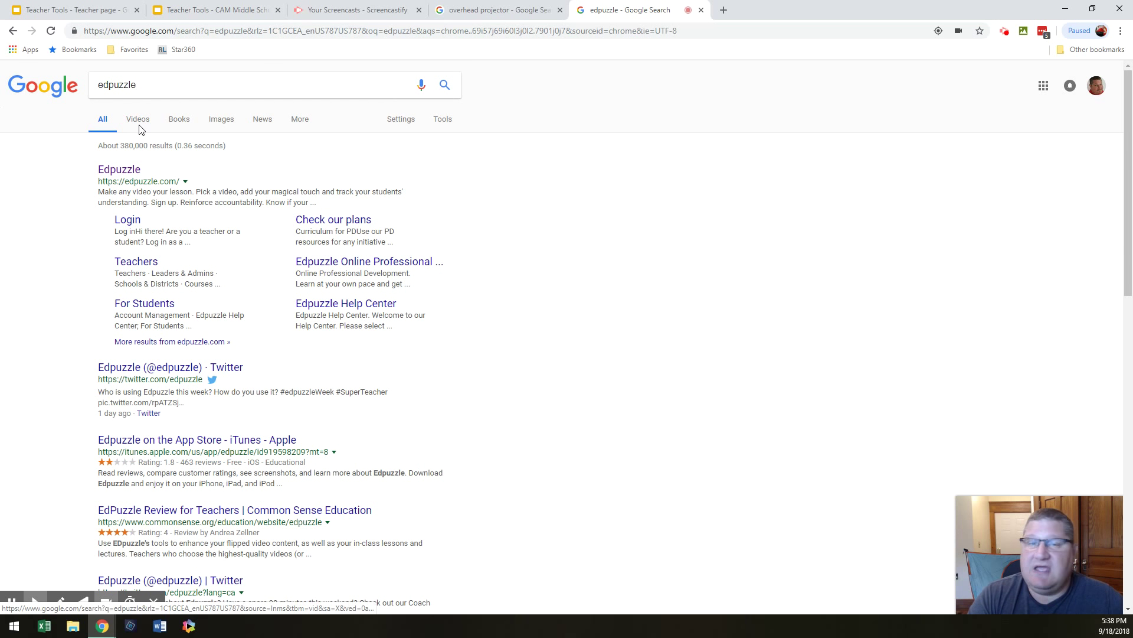
Switch to edpuzzle image results and copy the first edpuzzle logo
left_click(221, 119)
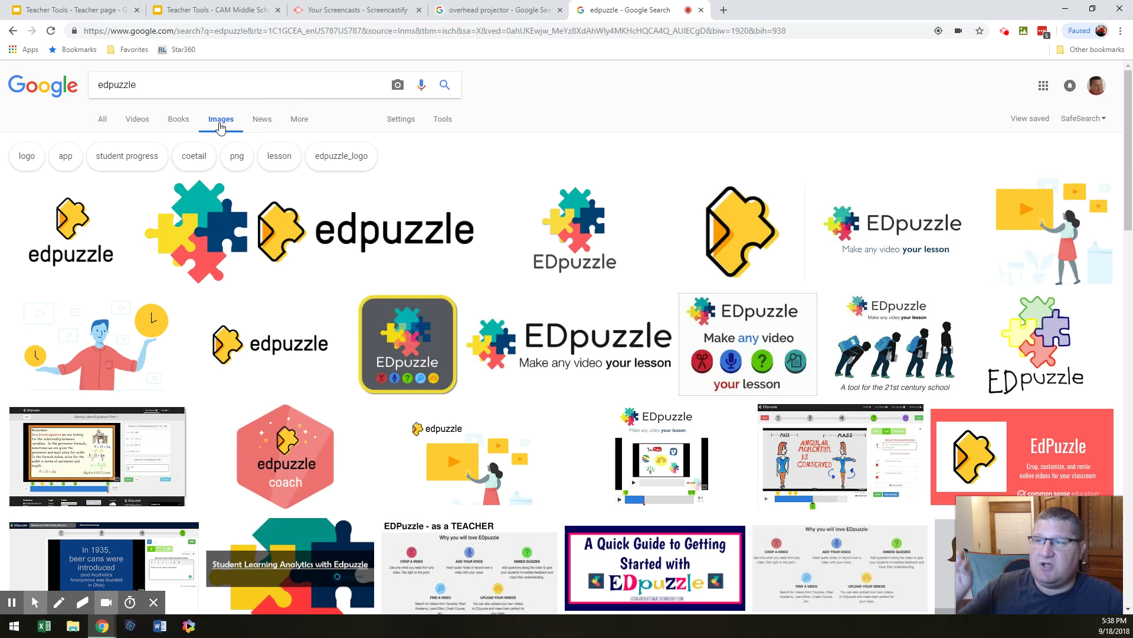
right_click(79, 239)
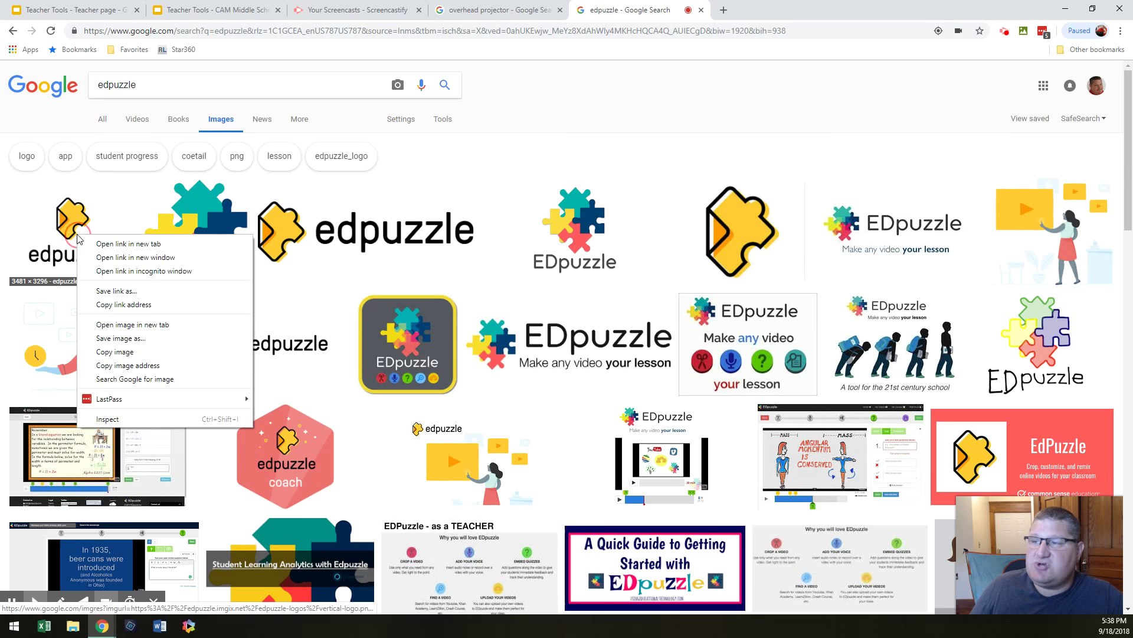
left_click(128, 353)
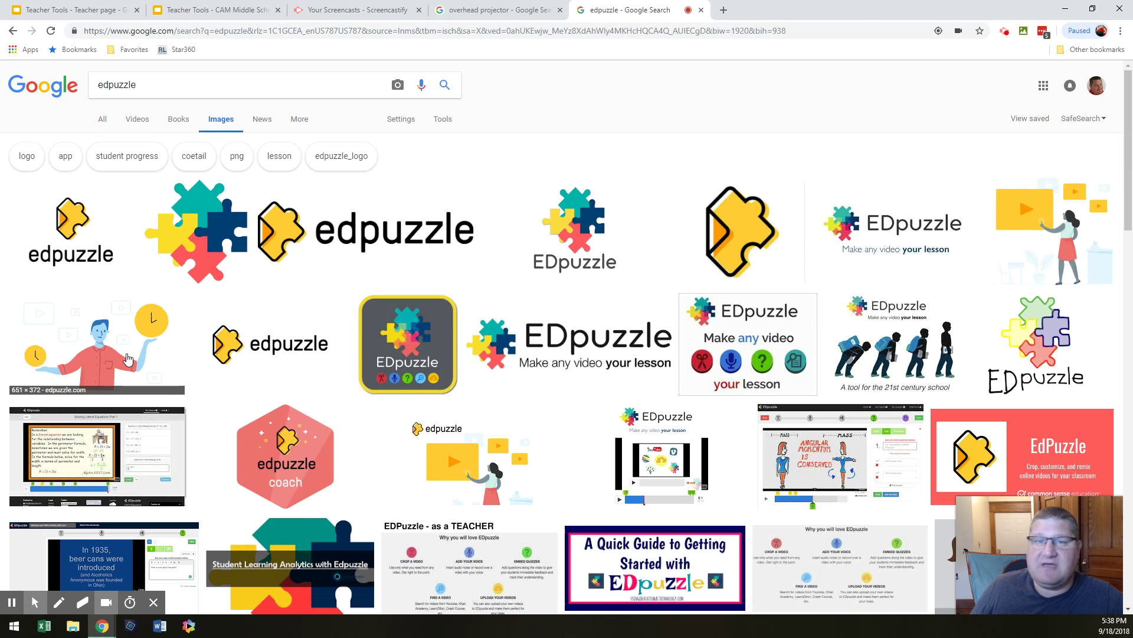
Paste the edpuzzle logo onto the Teacher Tools slide between the whiteboard and goggles
left_click(81, 10)
right_click(480, 260)
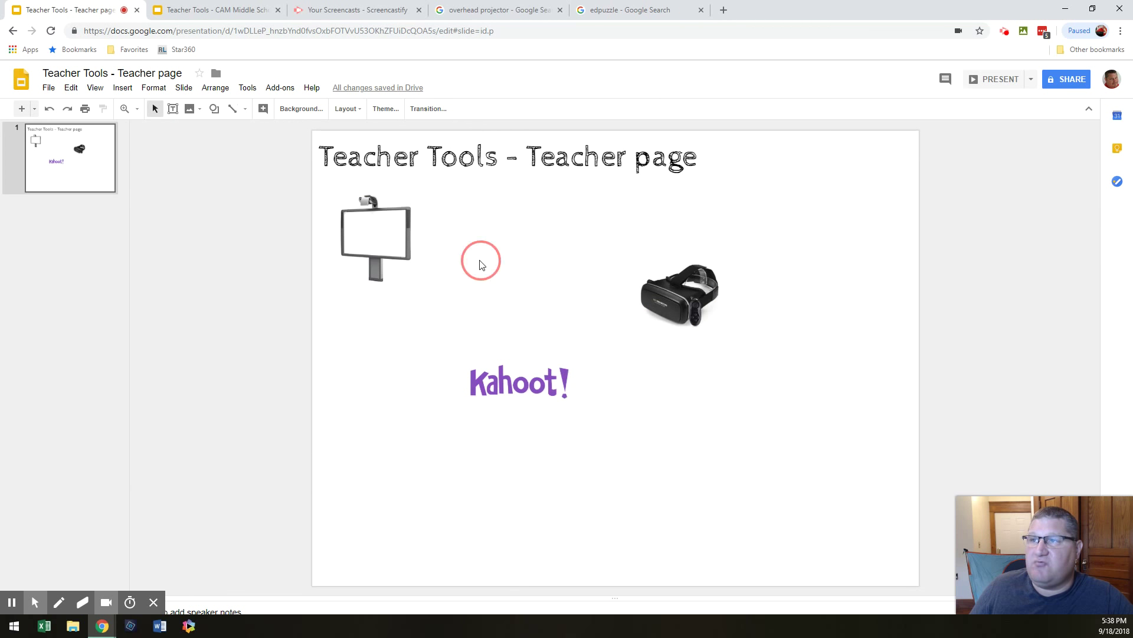
left_click(543, 303)
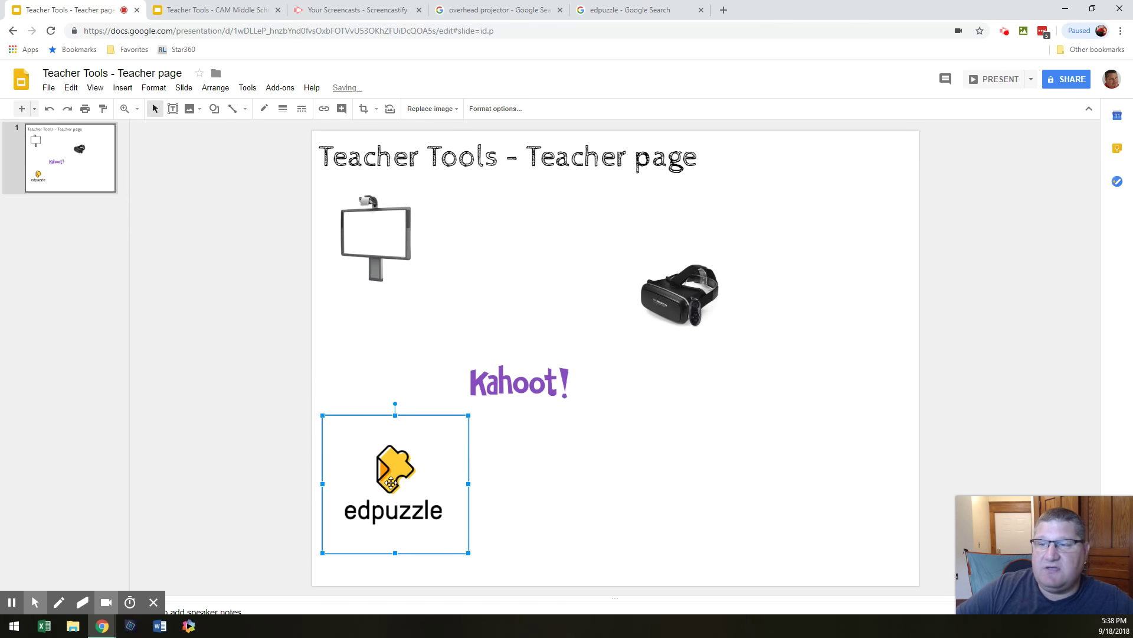
left_click_drag(502, 408, 617, 299)
left_click_drag(525, 301, 484, 261)
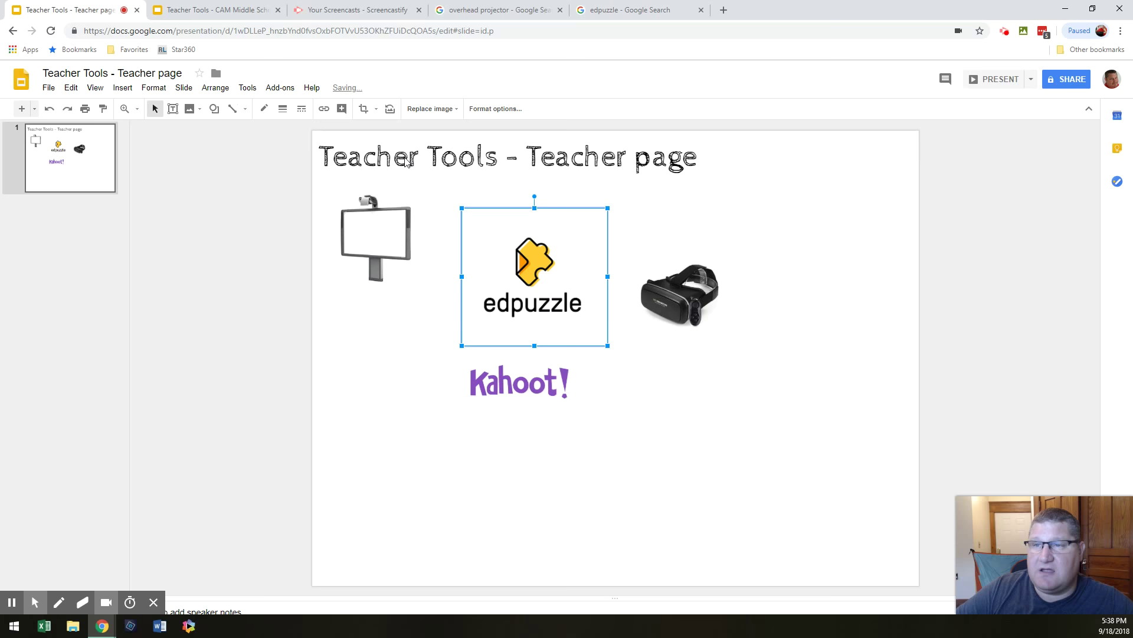
Crop the logo's white margins, shrink it slightly and move it up toward the title
left_click(363, 109)
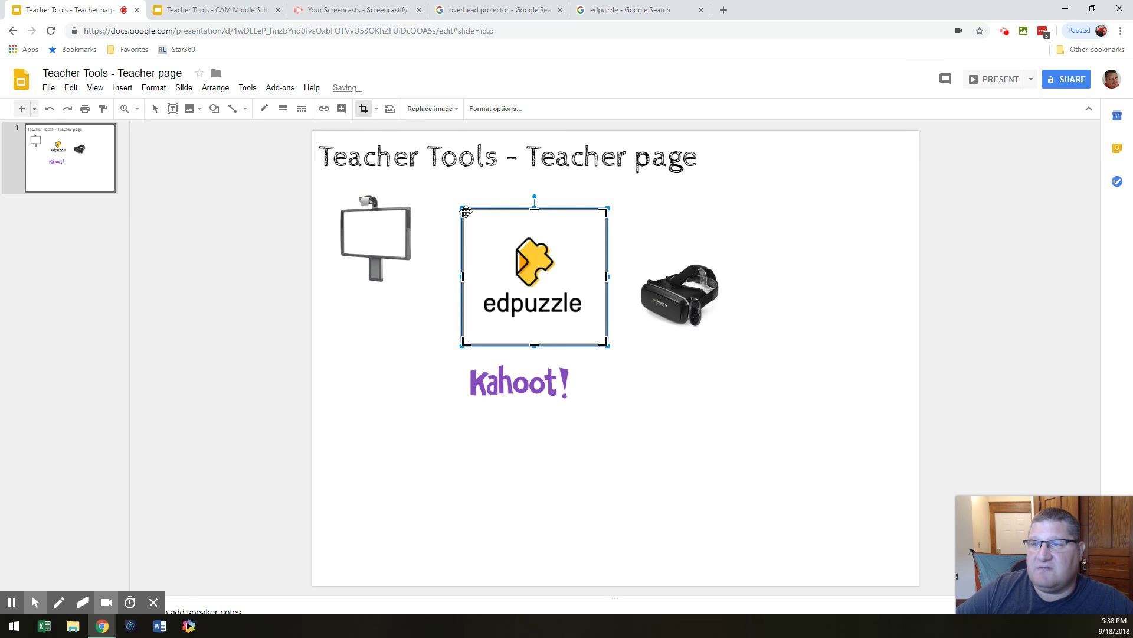
left_click_drag(465, 211, 479, 234)
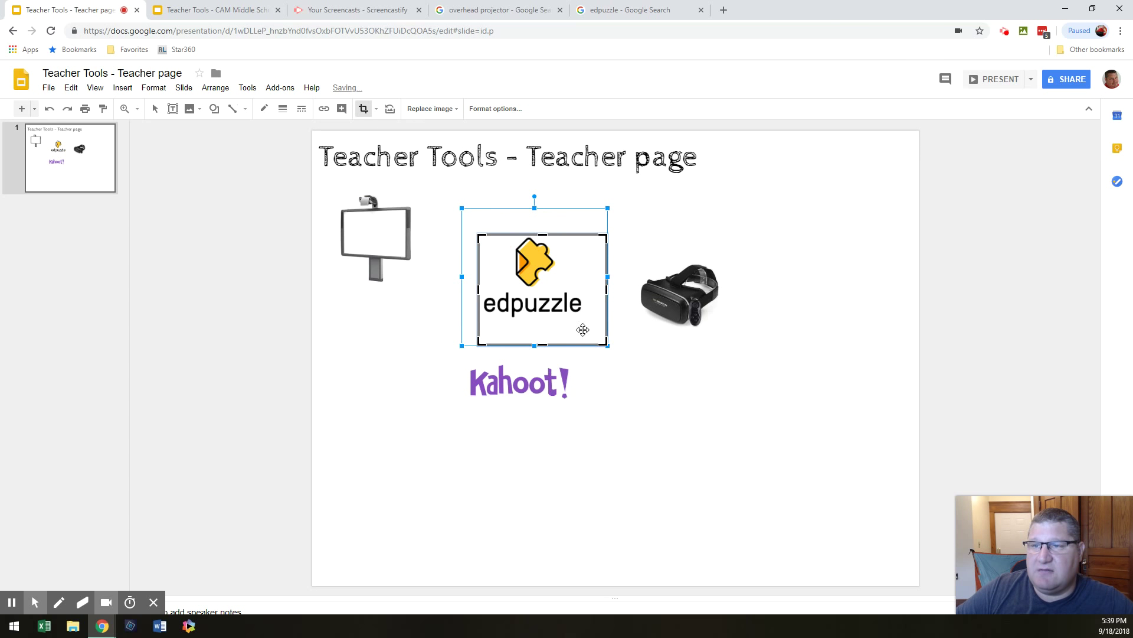
left_click_drag(607, 345, 592, 319)
key("Return")
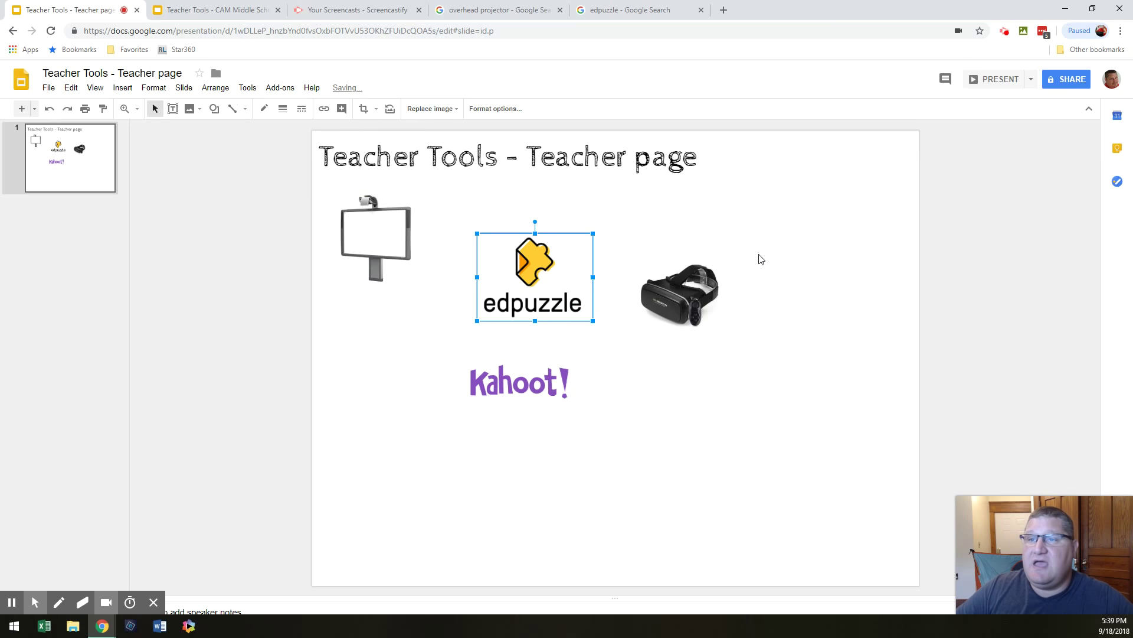
left_click_drag(593, 234, 573, 247)
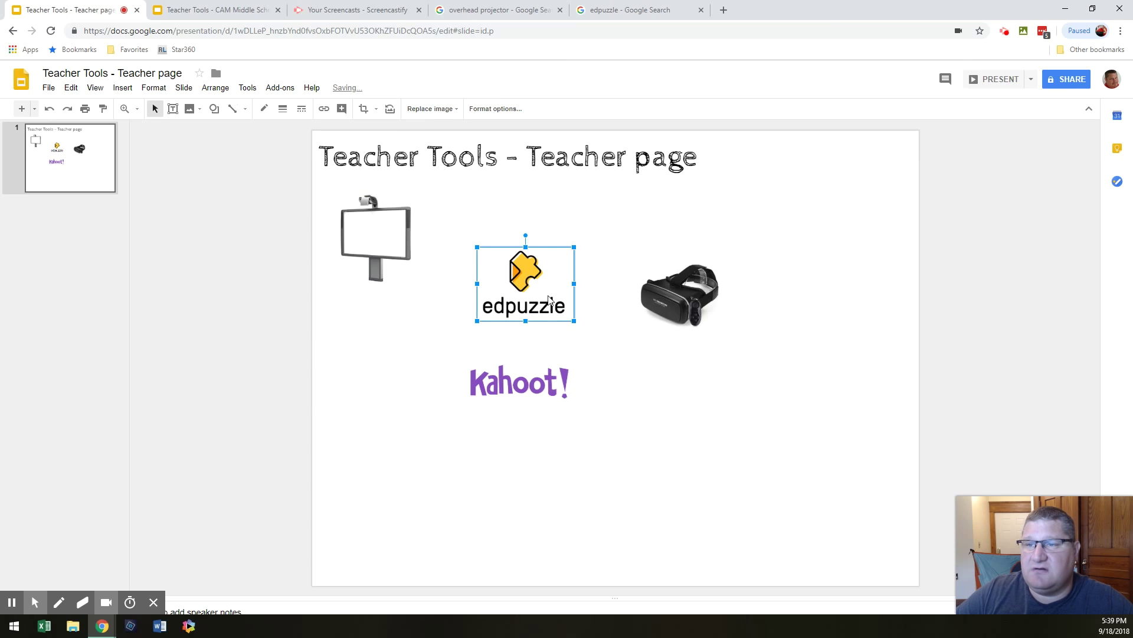
left_click_drag(549, 298, 542, 255)
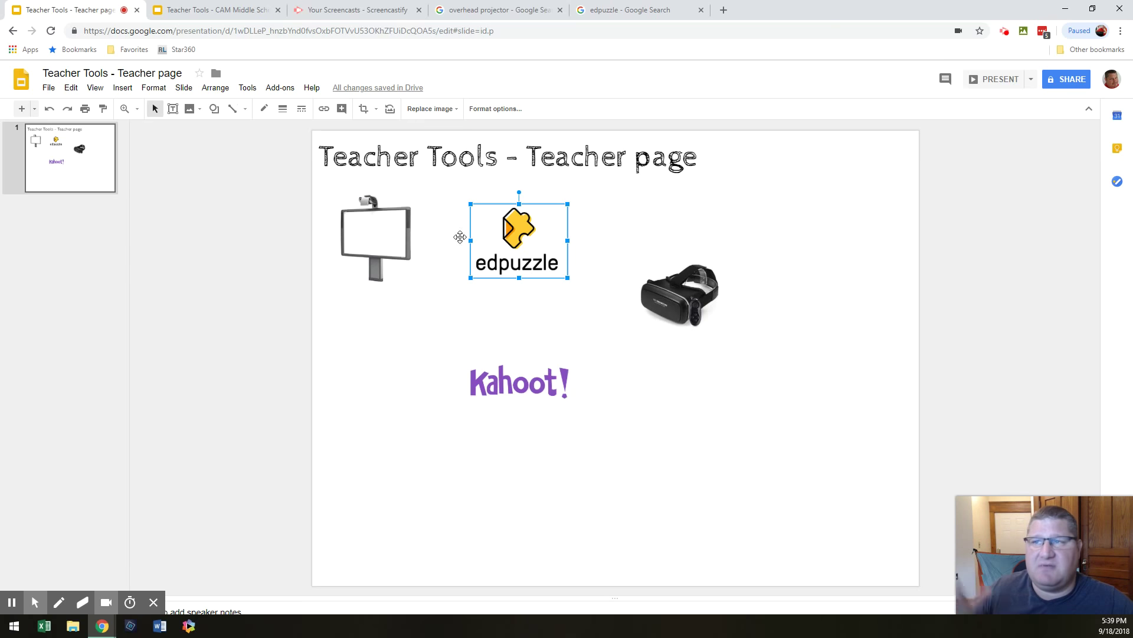
Search Google for 'dryerase markers' in a new tab and view the image results
left_click(722, 10)
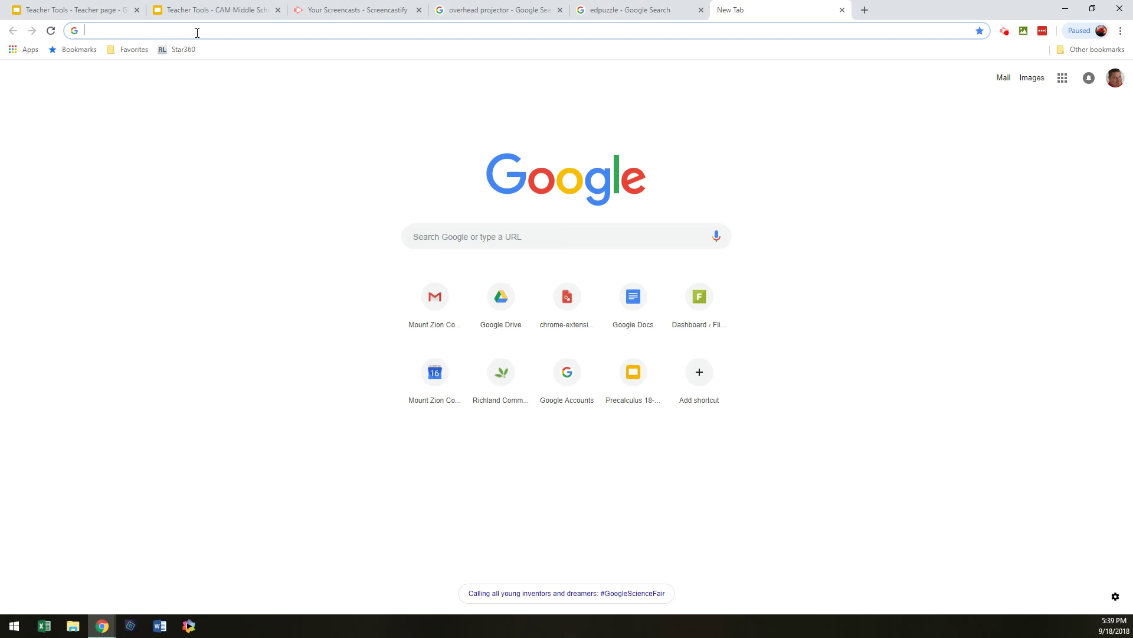
type("e")
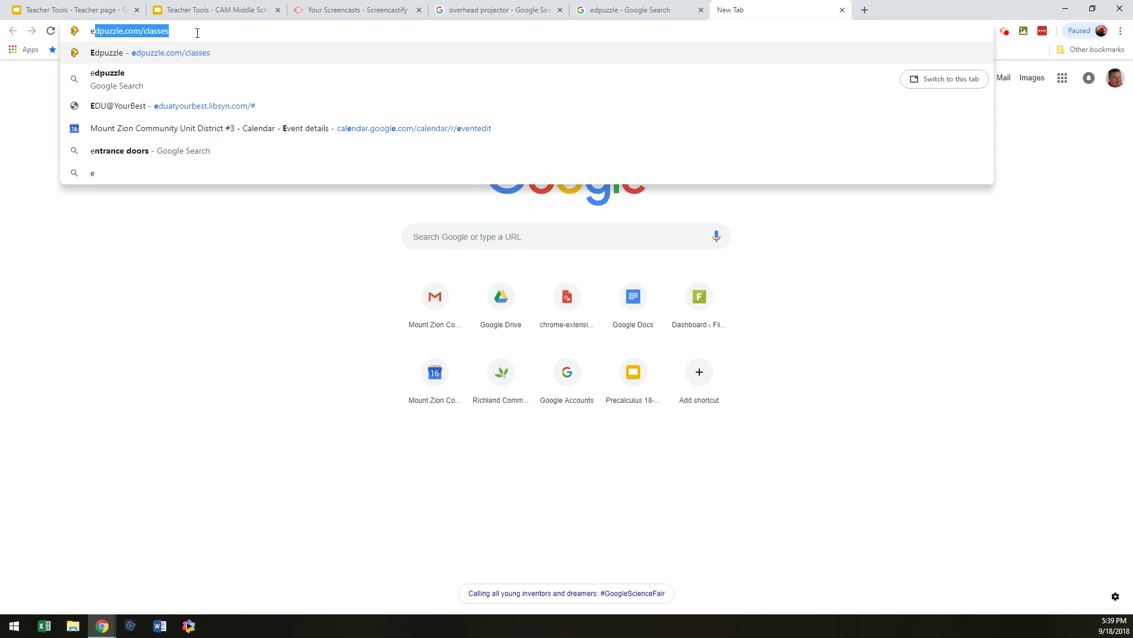
key("BackSpace")
type("dry")
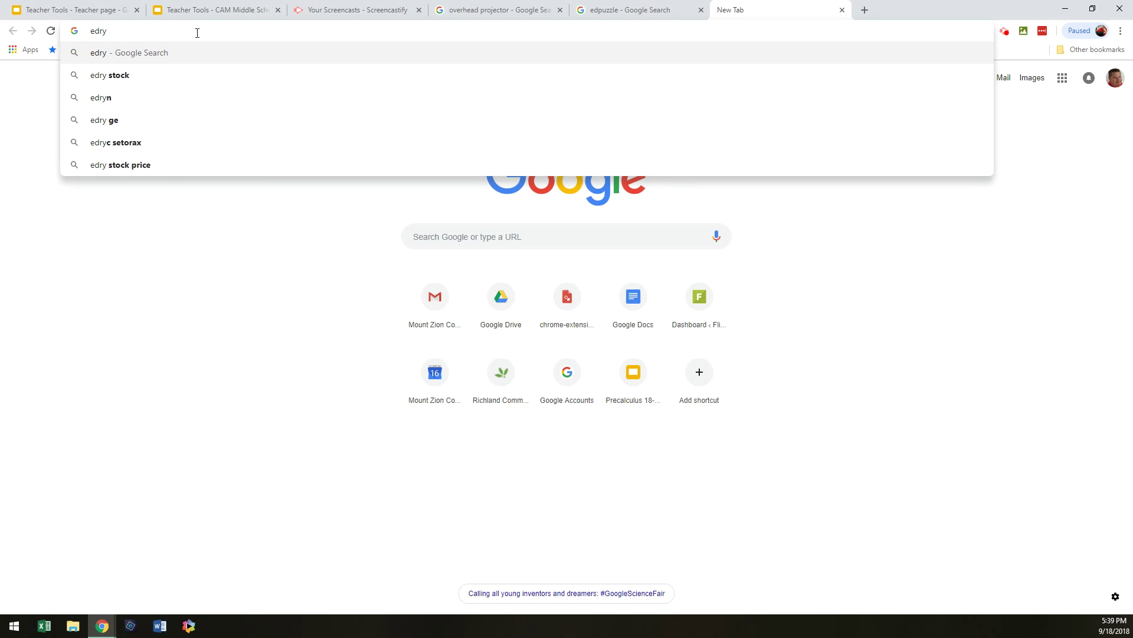
type("er")
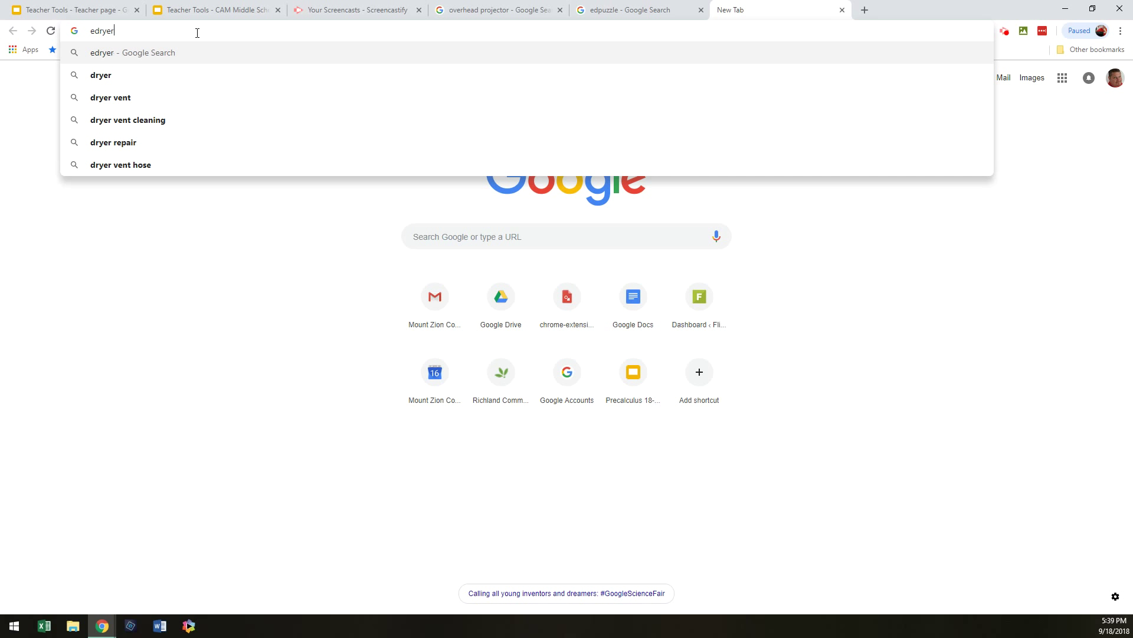
type("ase")
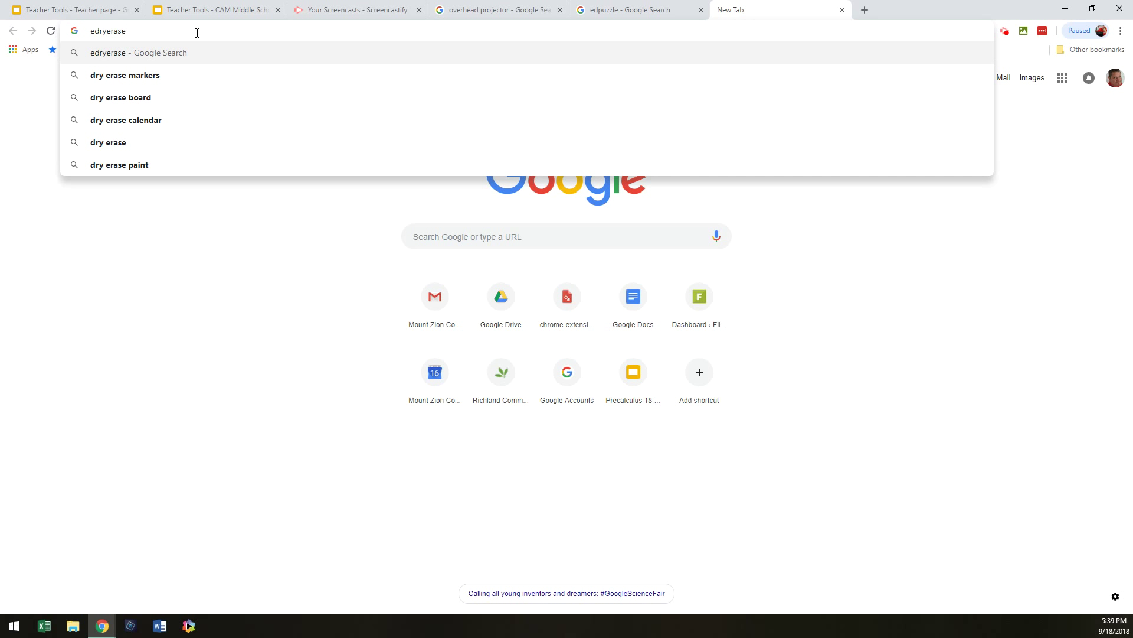
type(" markers")
key("Return")
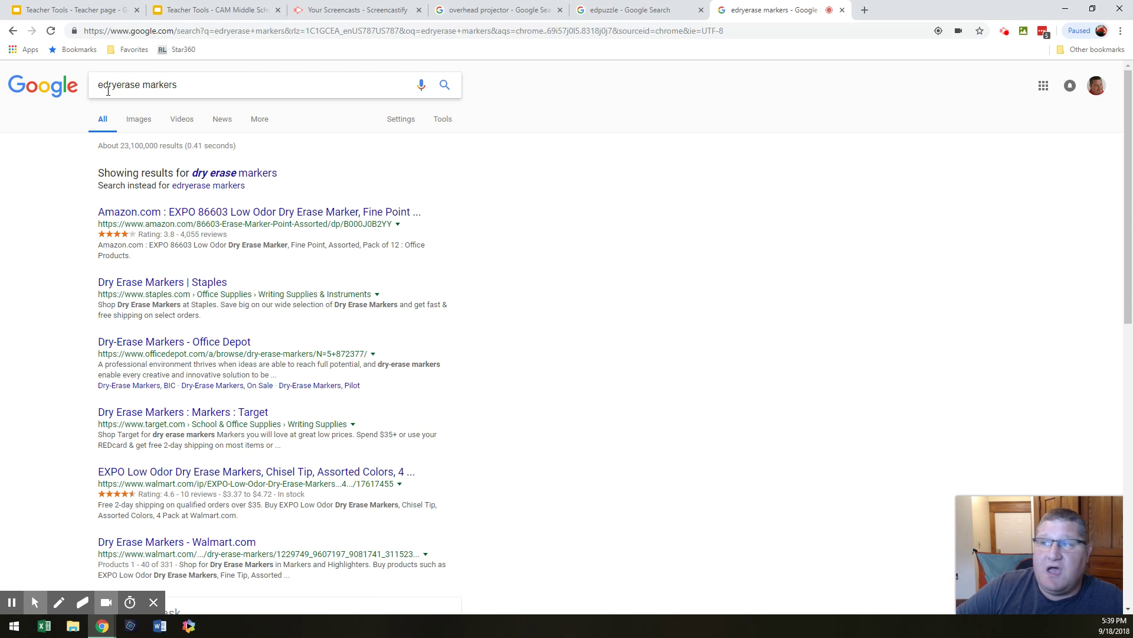
left_click(138, 119)
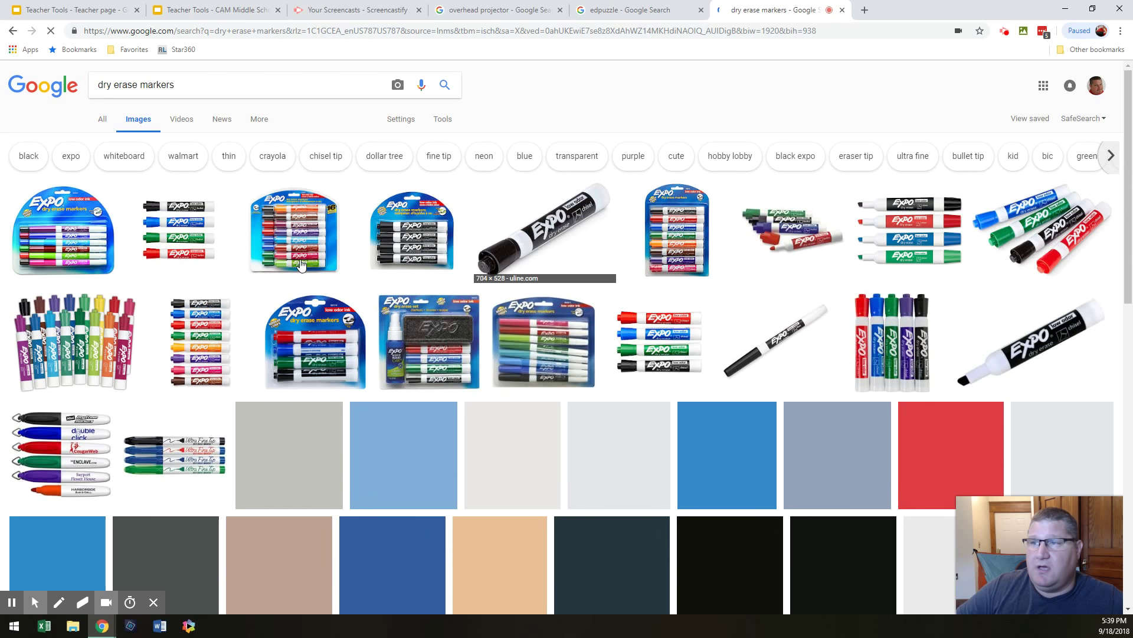
Copy the four Expo markers image from its enlarged preview and return to the Teacher page deck
right_click(182, 238)
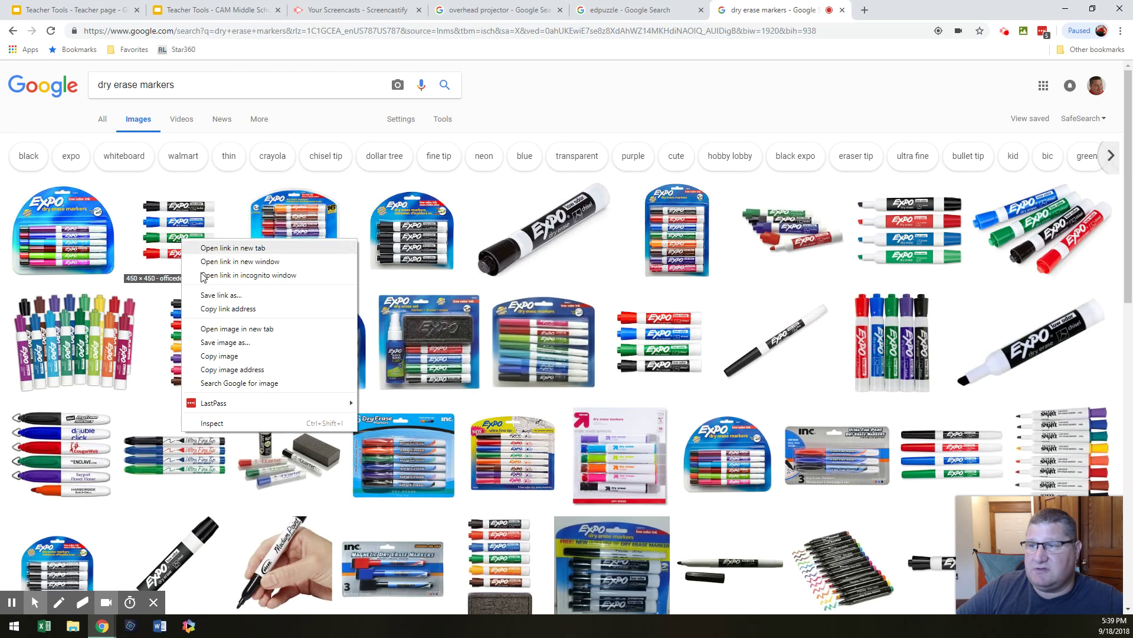
left_click(172, 224)
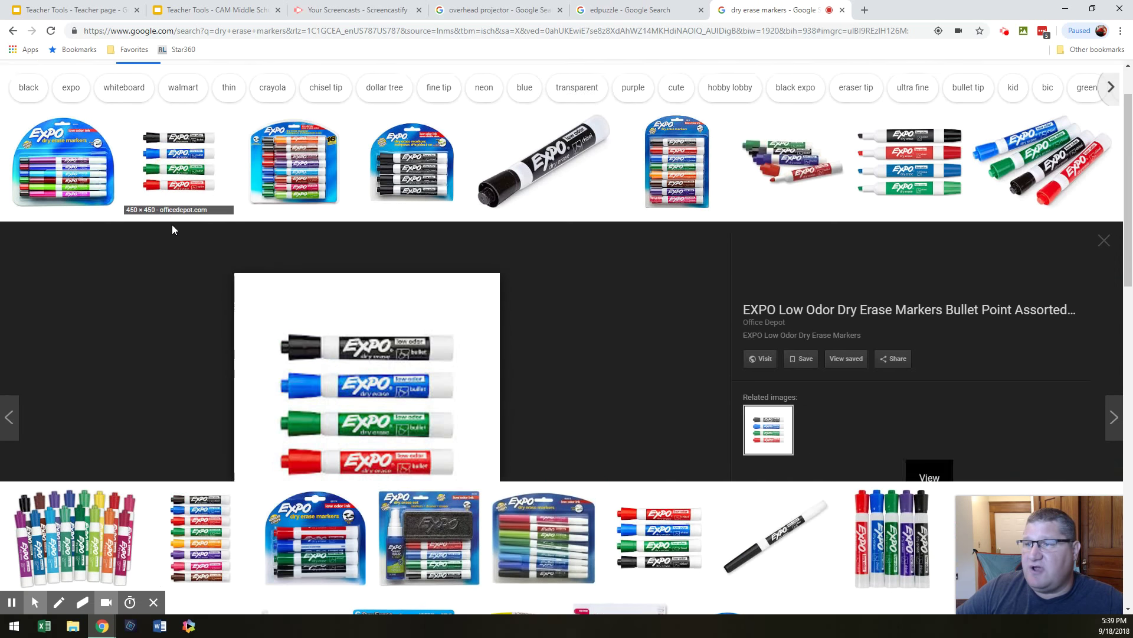
right_click(171, 225)
left_click(372, 366)
right_click(372, 366)
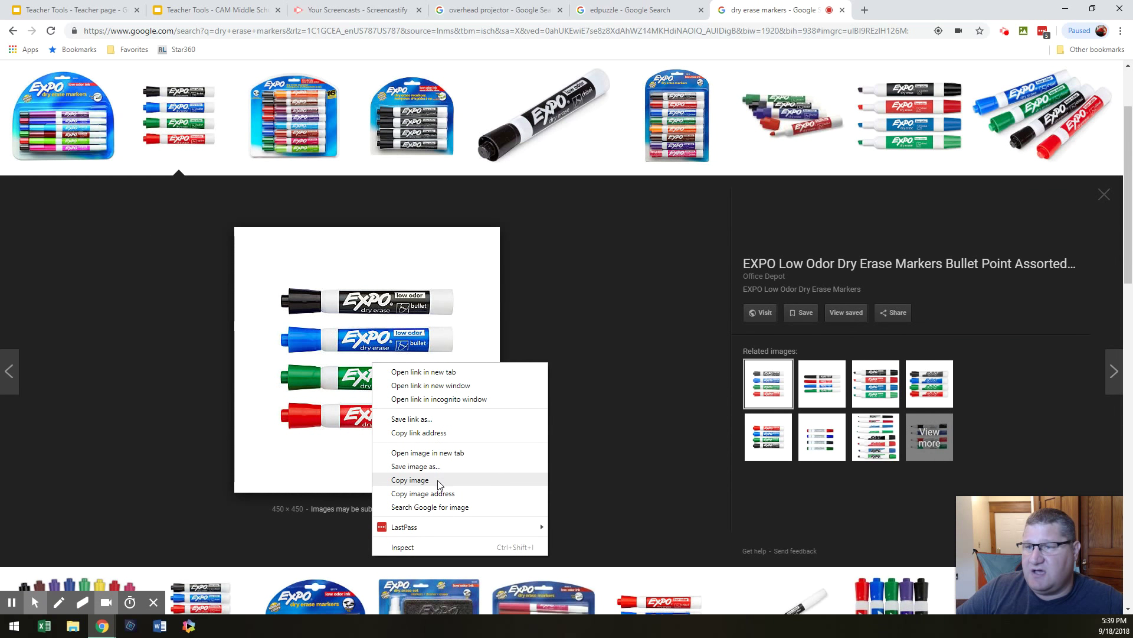
left_click(437, 474)
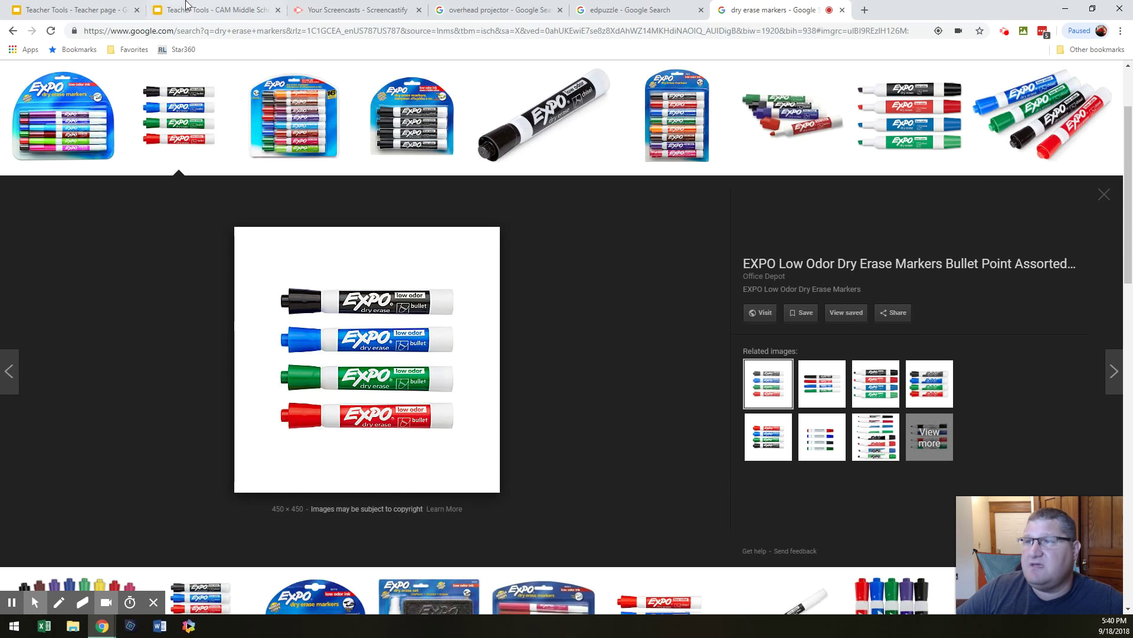
left_click(83, 10)
left_click(485, 453)
Paste the Expo markers picture, shrink it, and place it slightly tilted beside the Kahoot logo
right_click(485, 453)
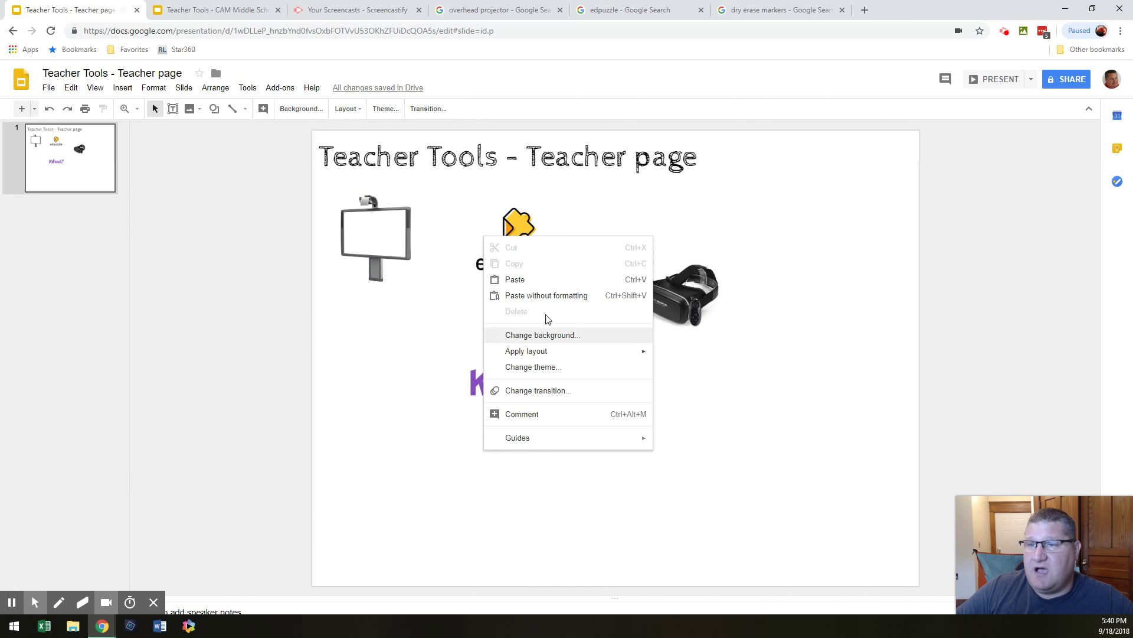
left_click(531, 284)
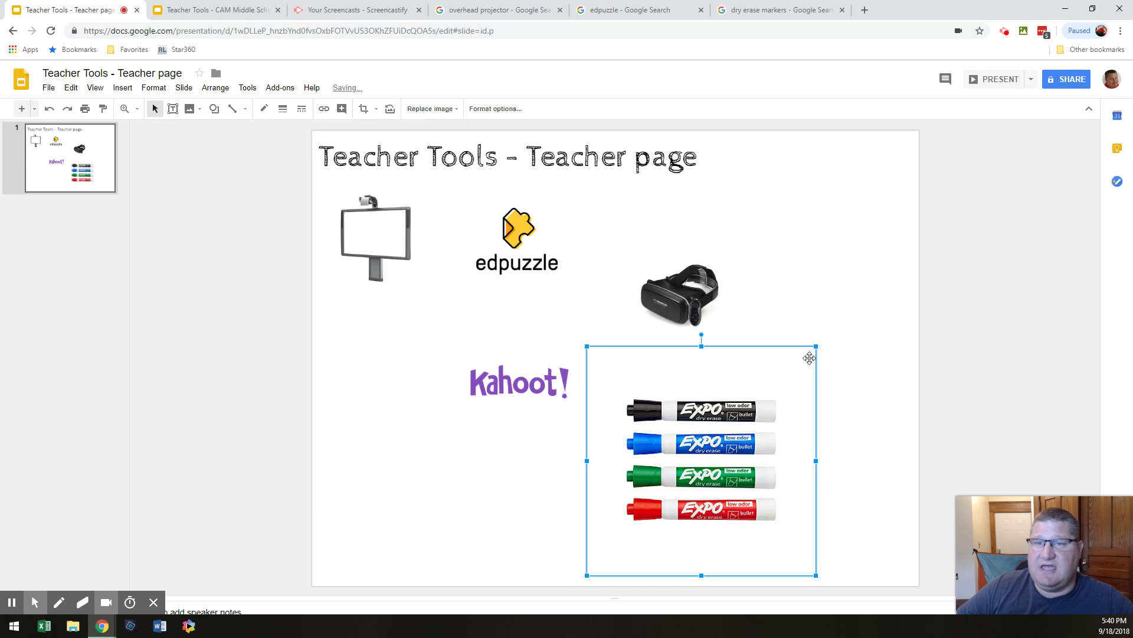
mouse_move(818, 345)
left_mouse_down()
mouse_move(738, 449)
mouse_move(661, 438)
left_mouse_up()
left_click(884, 478)
left_click(672, 500)
left_click(816, 482)
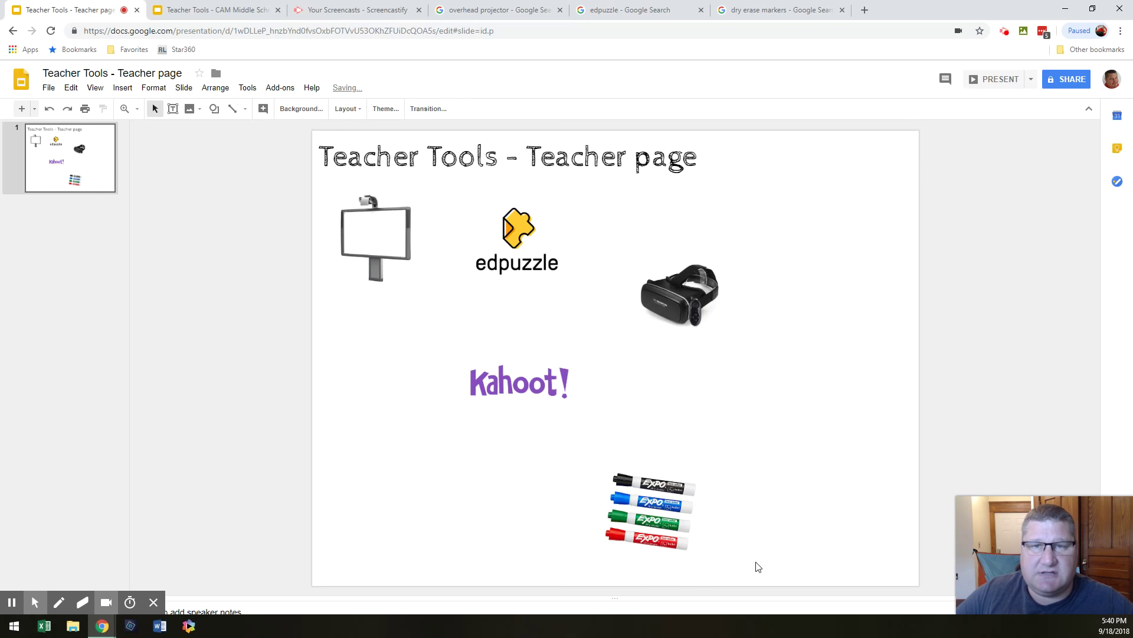
mouse_move(664, 533)
left_mouse_down()
mouse_move(679, 435)
mouse_move(689, 434)
left_mouse_up()
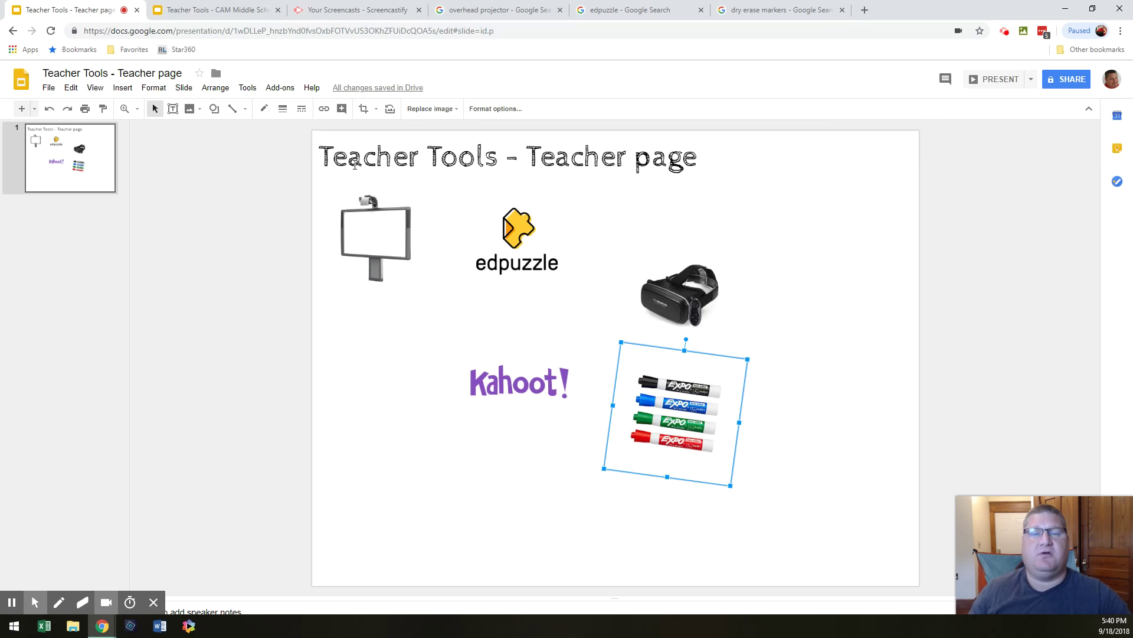
left_click(518, 474)
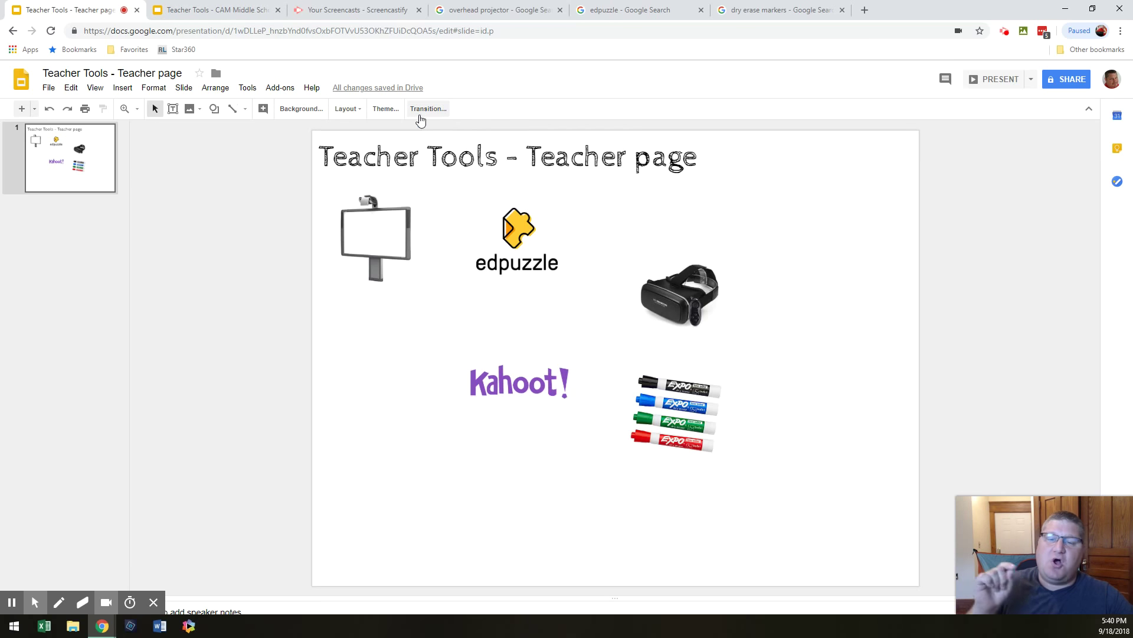
Copy the VR goggles and markers pictures to the upper right of the School-Wide List slide
left_click(224, 11)
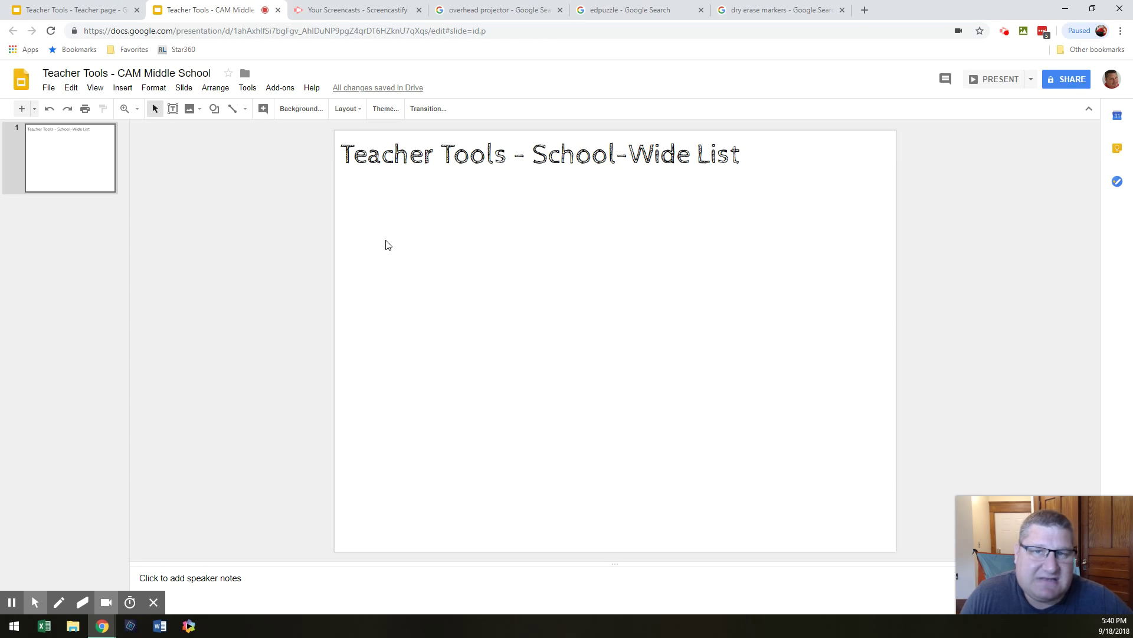
left_click(73, 10)
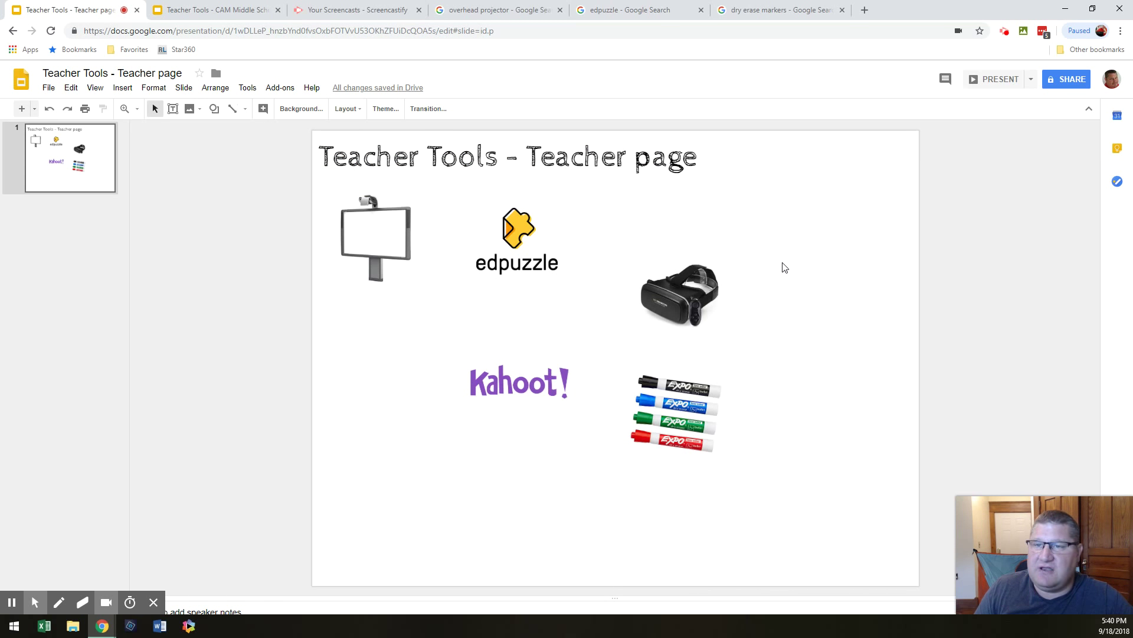
left_click_drag(783, 264, 610, 512)
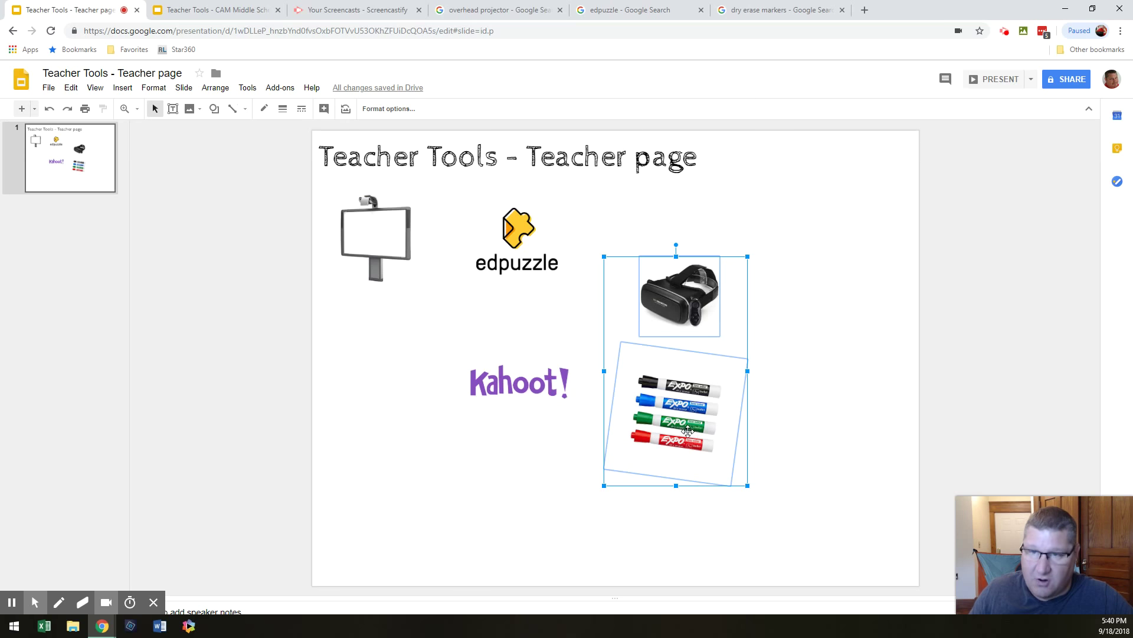
left_click(219, 10)
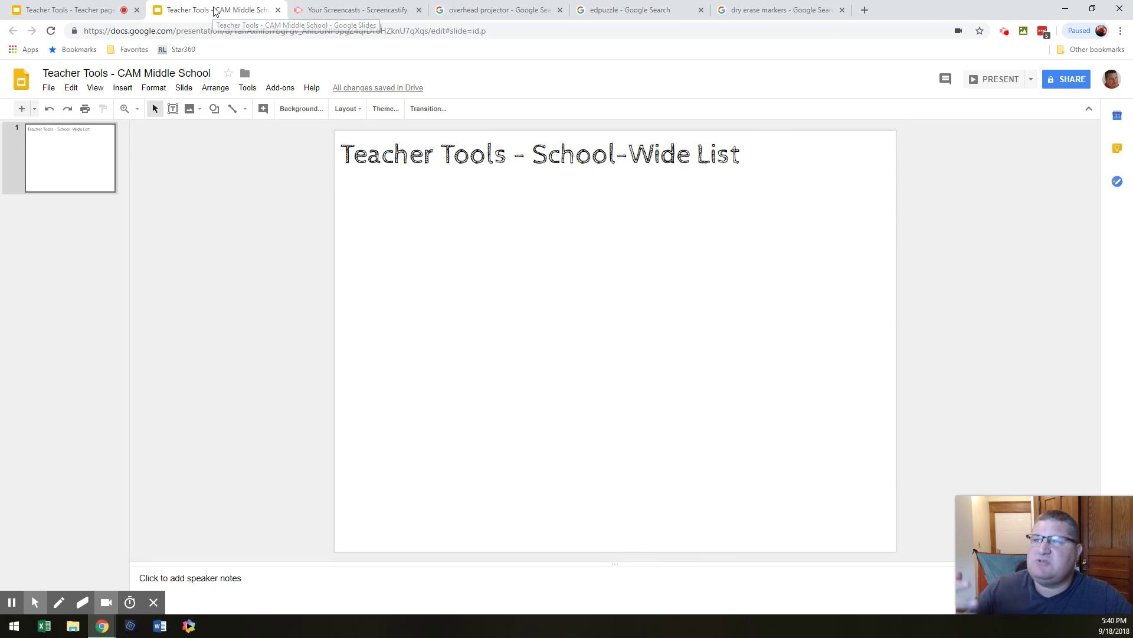
right_click(517, 335)
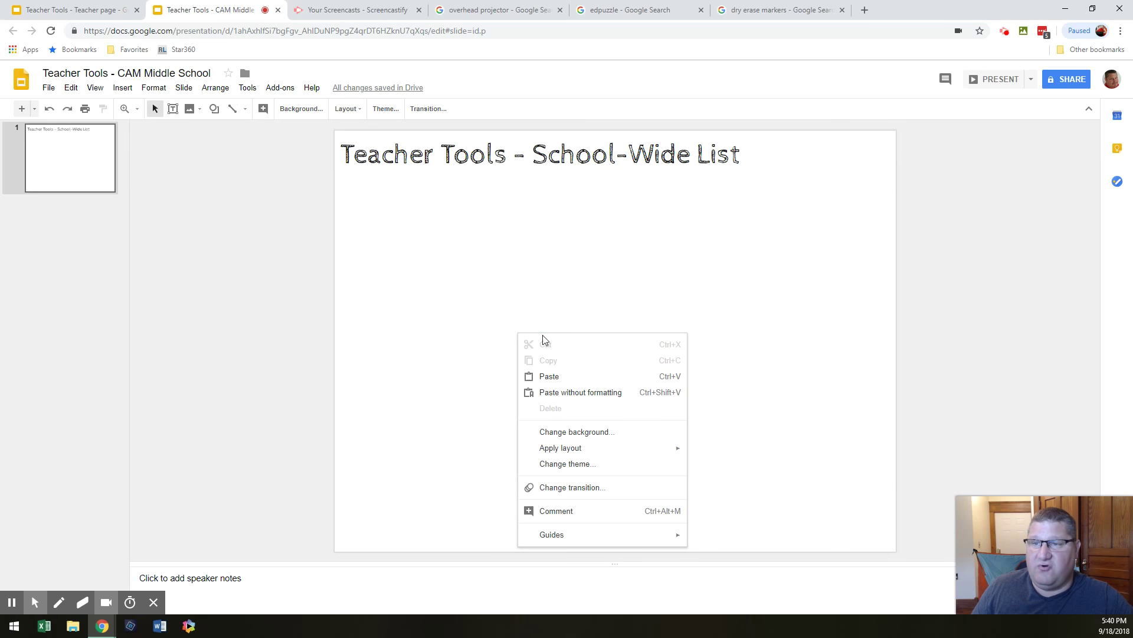
left_click(566, 373)
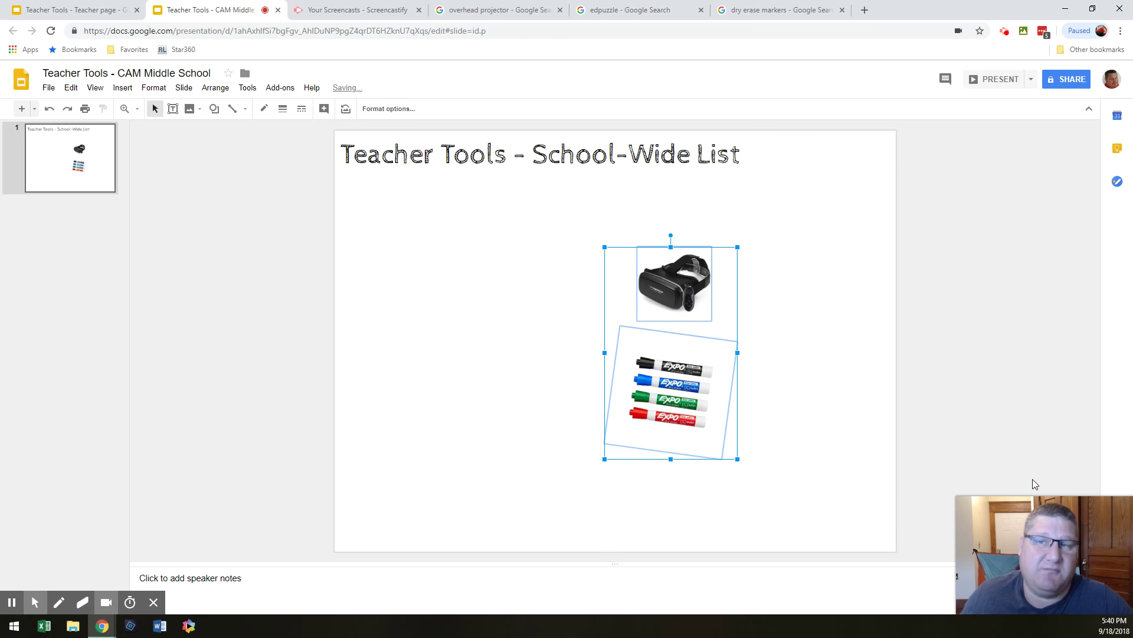
left_click_drag(688, 398, 817, 329)
left_click(70, 9)
left_click(401, 241)
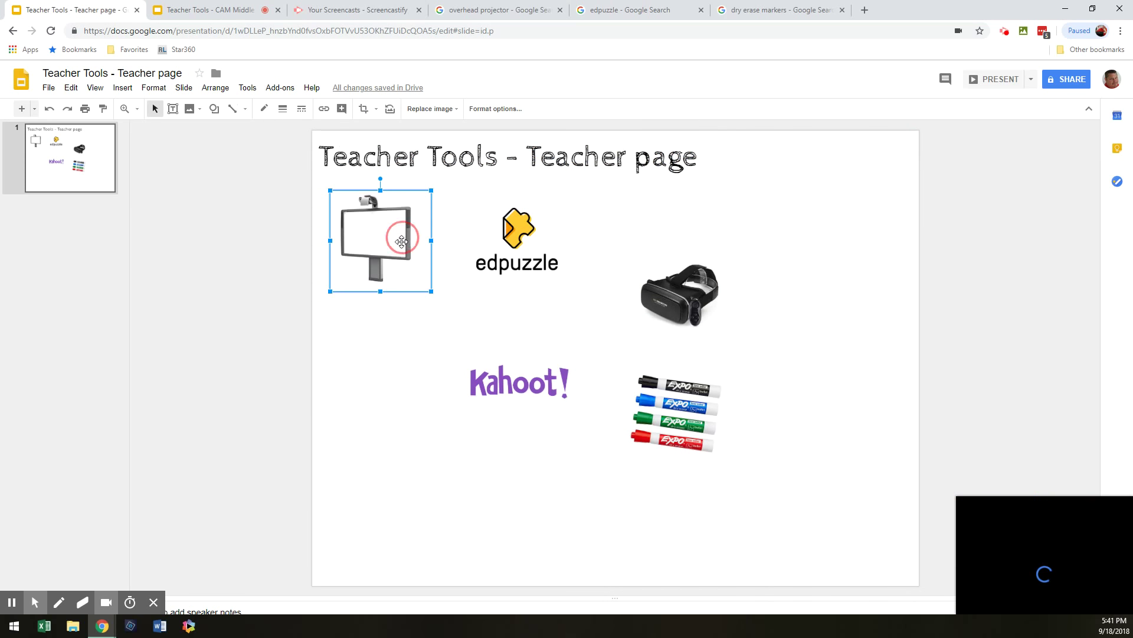
Paste the interactive whiteboard picture onto the School-Wide List slide
left_click(199, 8)
left_click(552, 410)
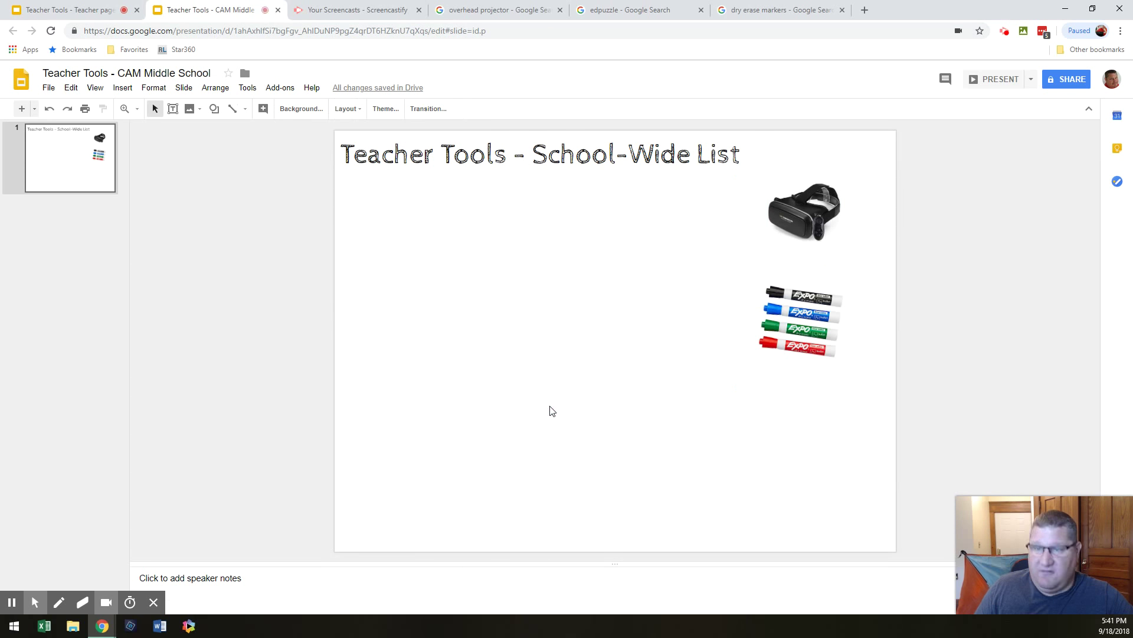
key("ctrl+v")
left_click(577, 422)
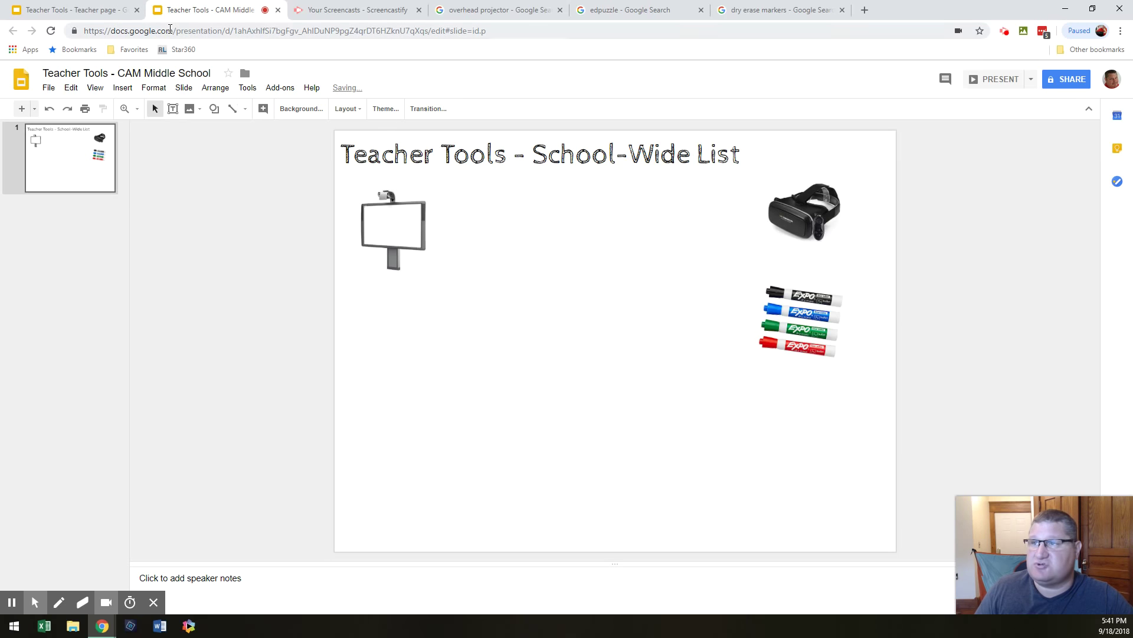
Bring the Kahoot logo from the Teacher page presentation onto the School-Wide List slide
left_click(89, 10)
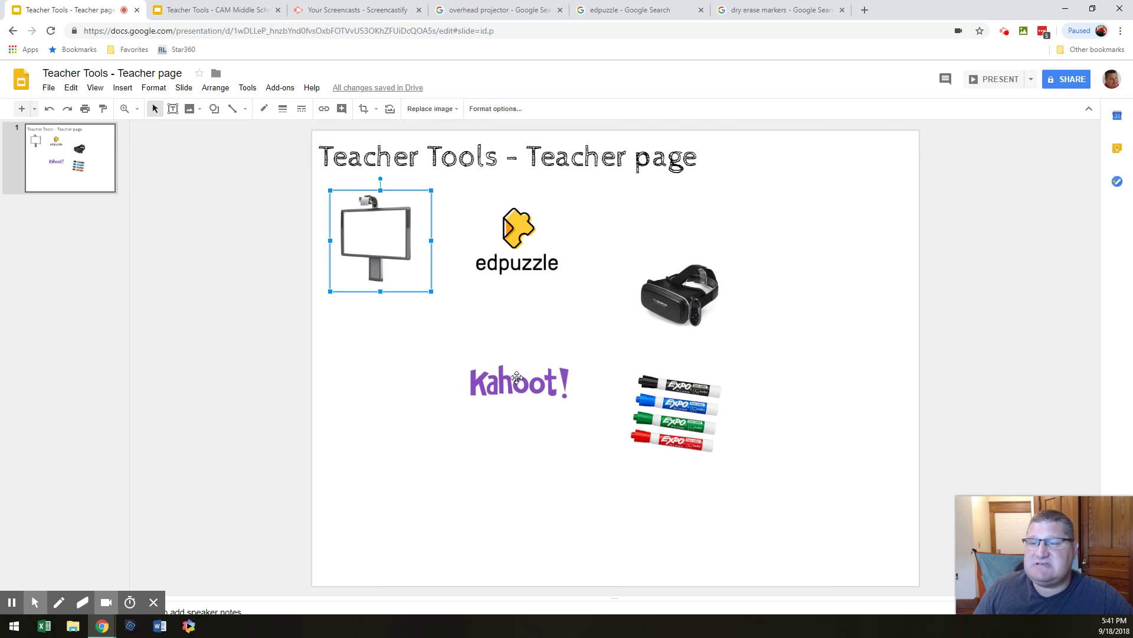
left_click(517, 376)
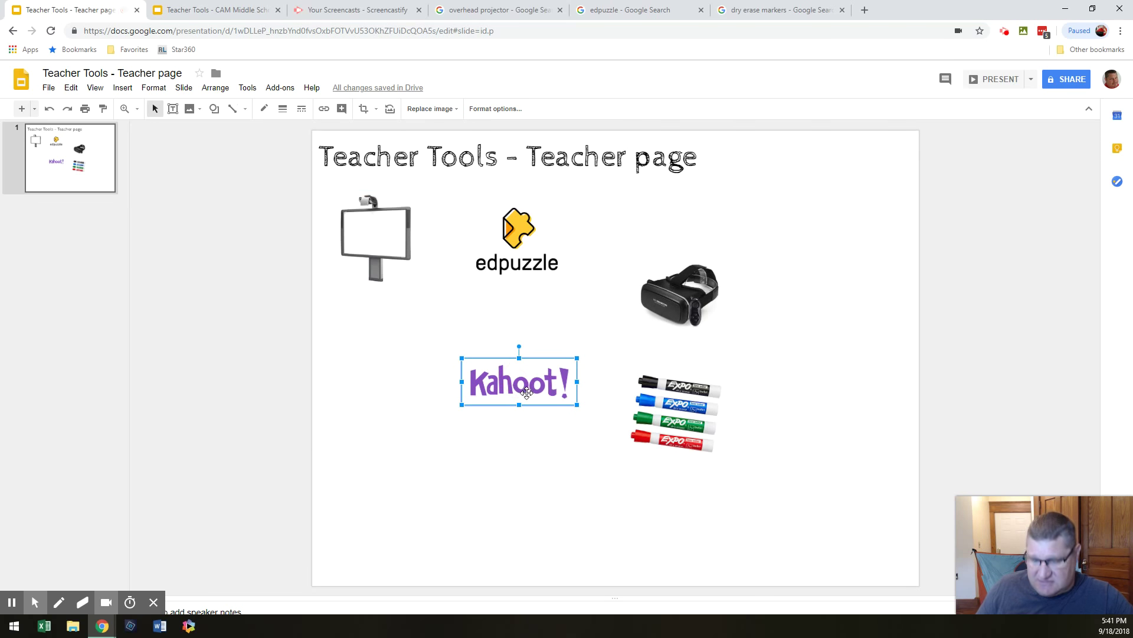
left_click(215, 10)
right_click(420, 361)
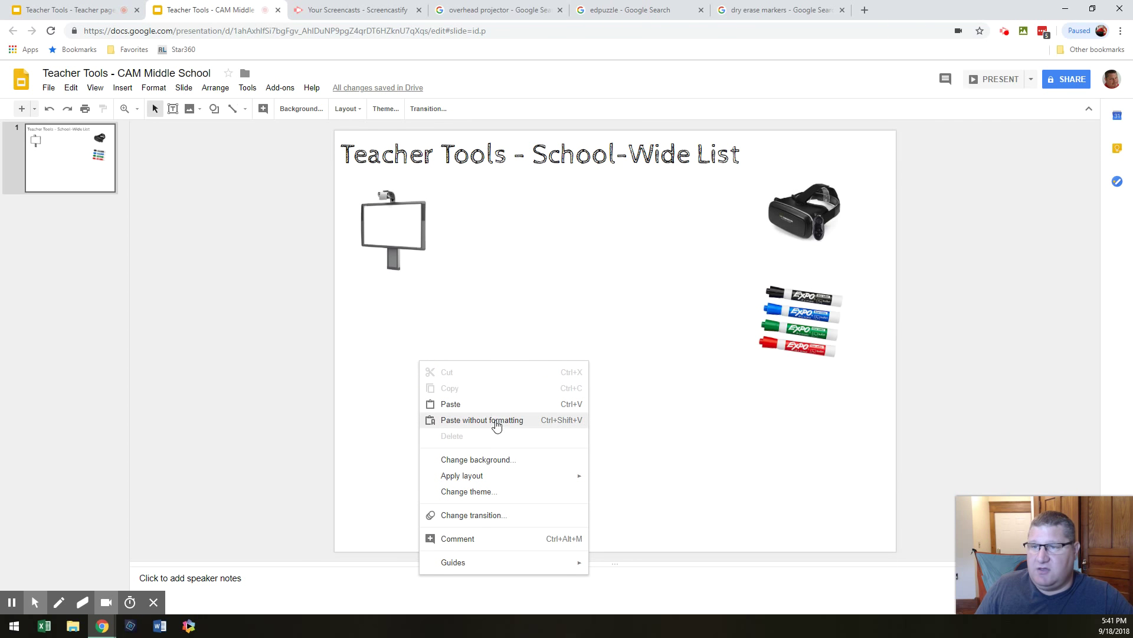
left_click(506, 404)
left_click(740, 508)
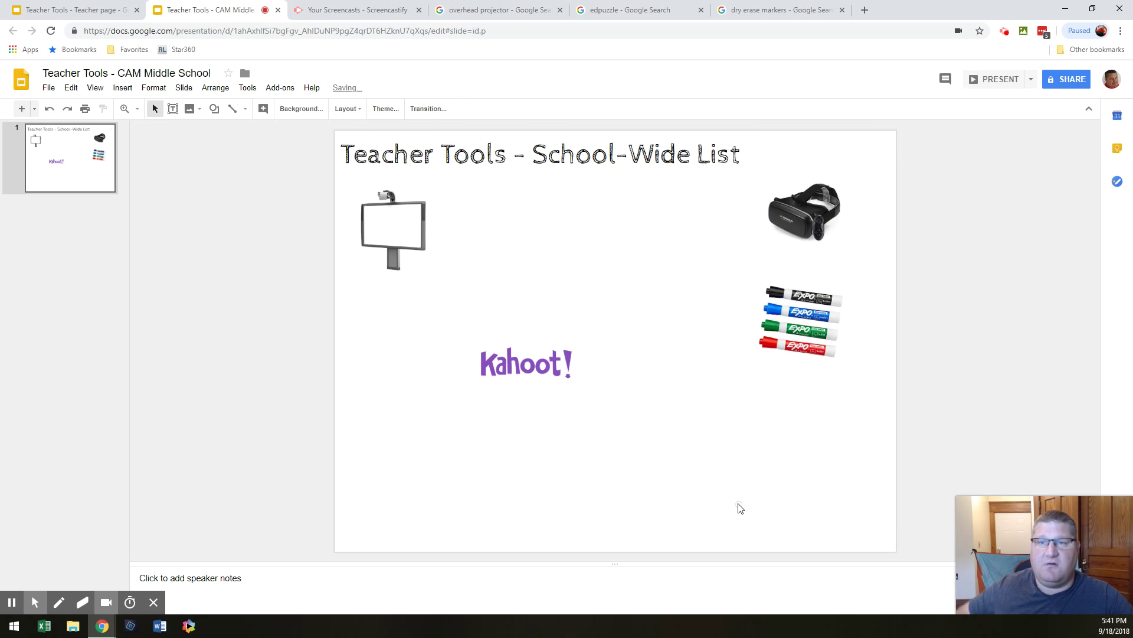